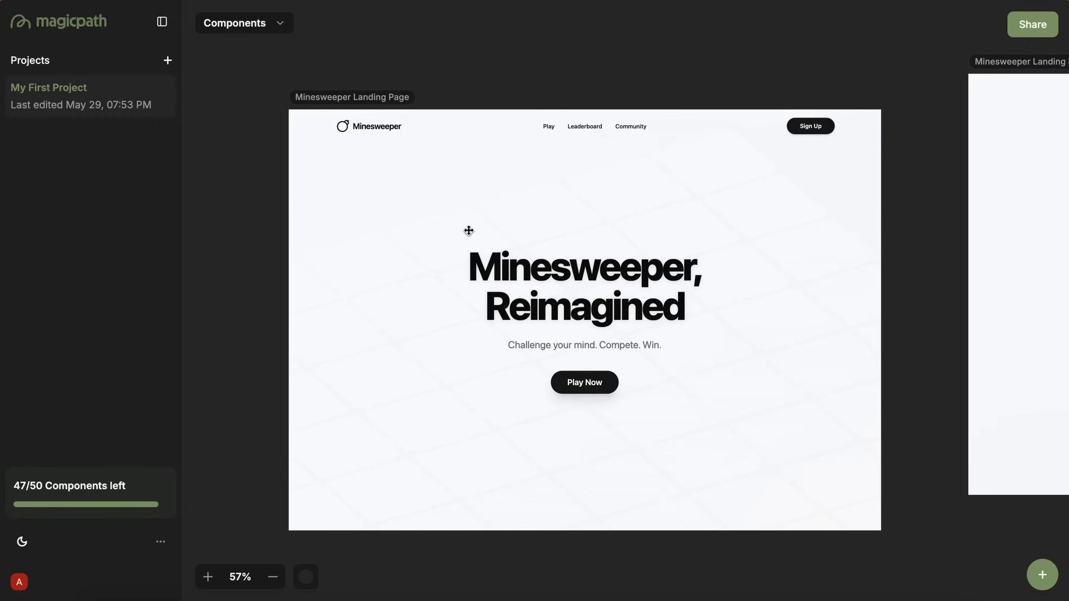
- Zoom and pan the canvas to 37% to show the landing page, flow step and Sign In Card
scroll(469, 230, "down", 1)
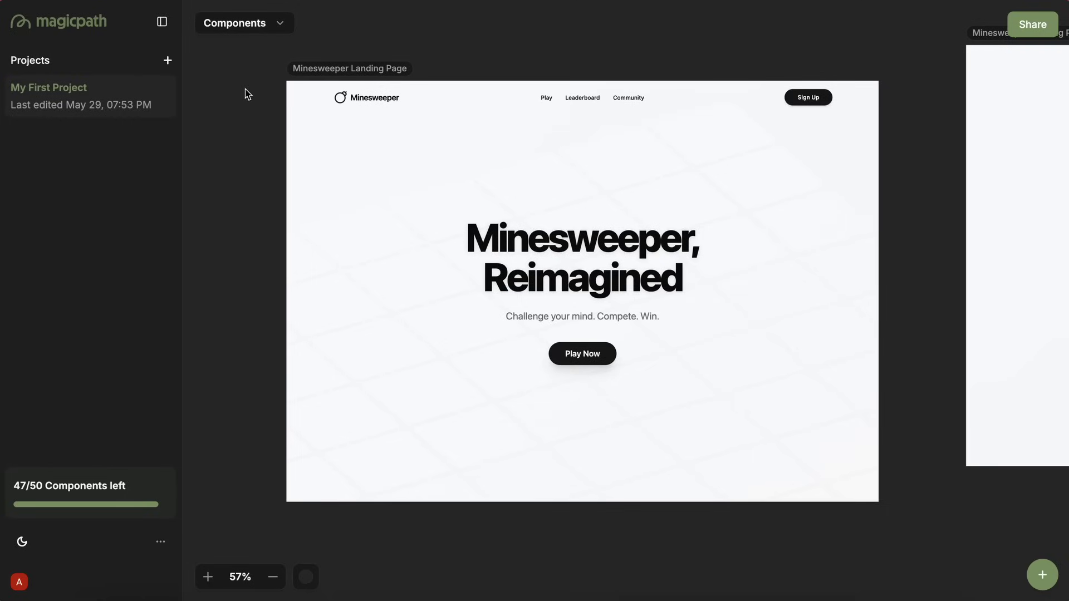
scroll(246, 83, "up", 2)
scroll(252, 97, "up", 2)
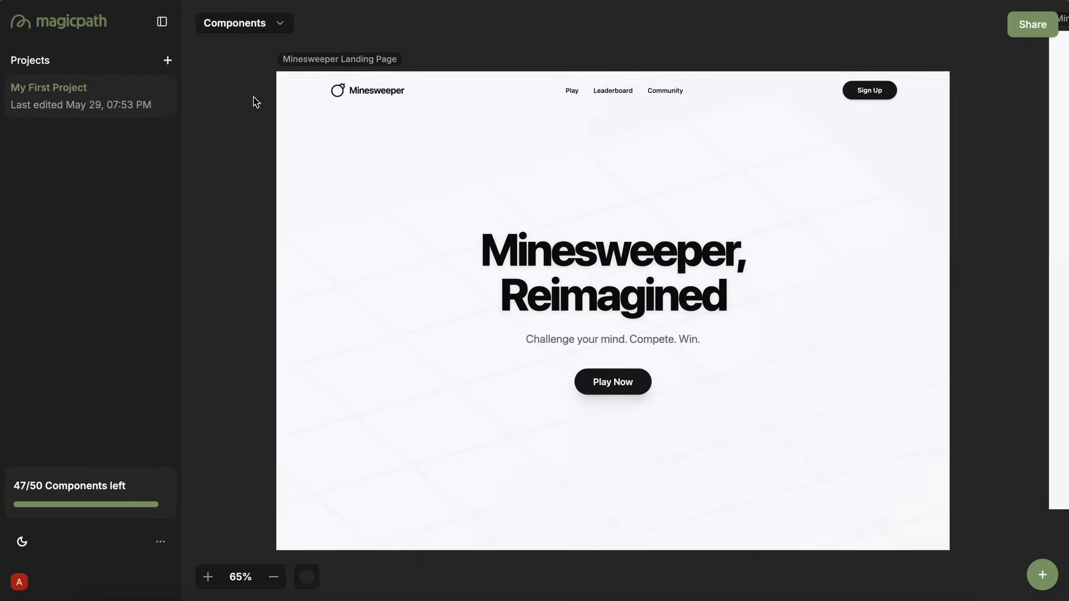
scroll(252, 97, "down", 5)
scroll(253, 98, "down", 1)
scroll(254, 98, "right", 5)
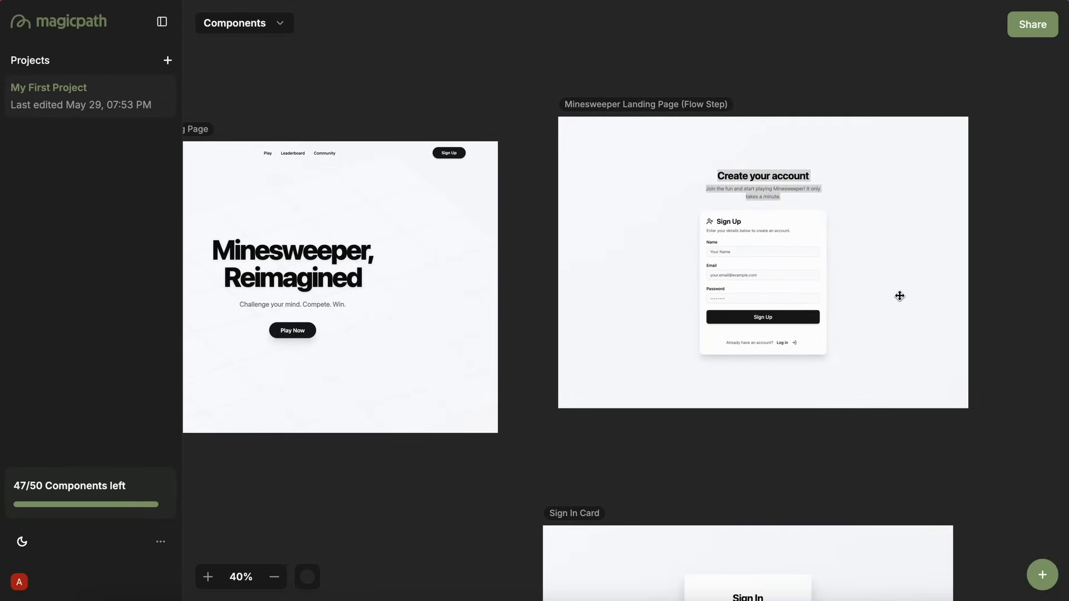
scroll(899, 296, "up", 4)
scroll(899, 309, "down", 3)
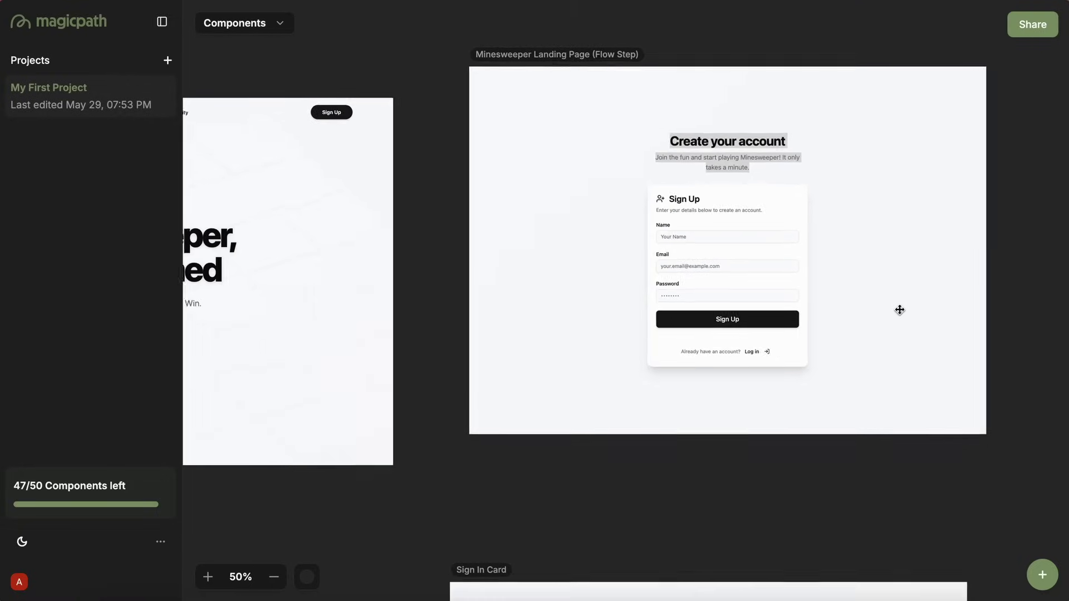
scroll(900, 309, "down", 2)
scroll(900, 309, "down", 5)
scroll(887, 440, "up", 1)
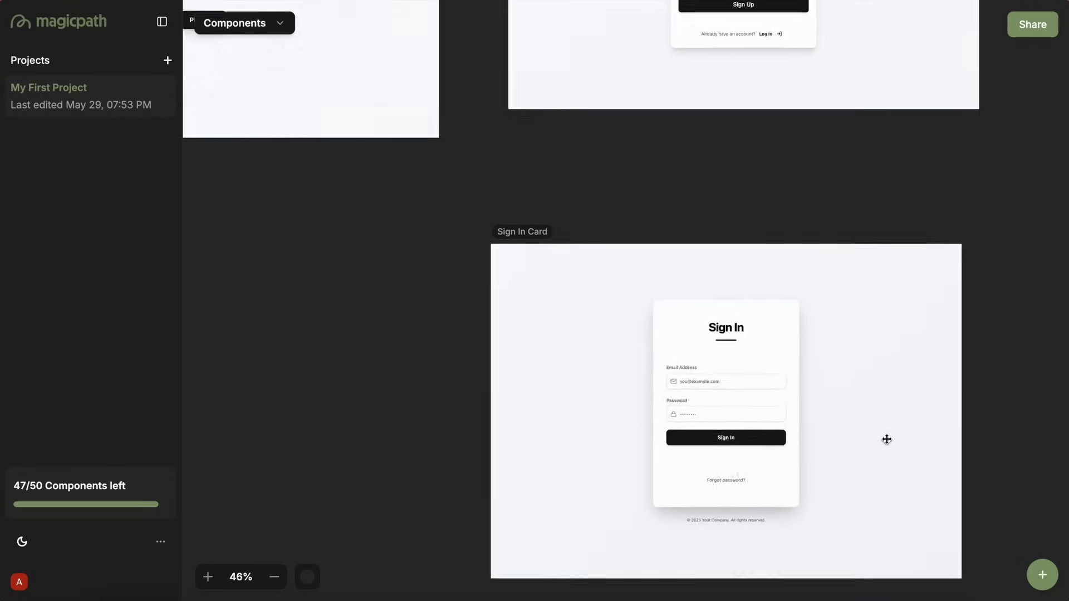
scroll(886, 440, "up", 2)
scroll(886, 439, "down", 4)
scroll(886, 440, "down", 2)
scroll(886, 440, "up", 2)
scroll(887, 440, "left", 3)
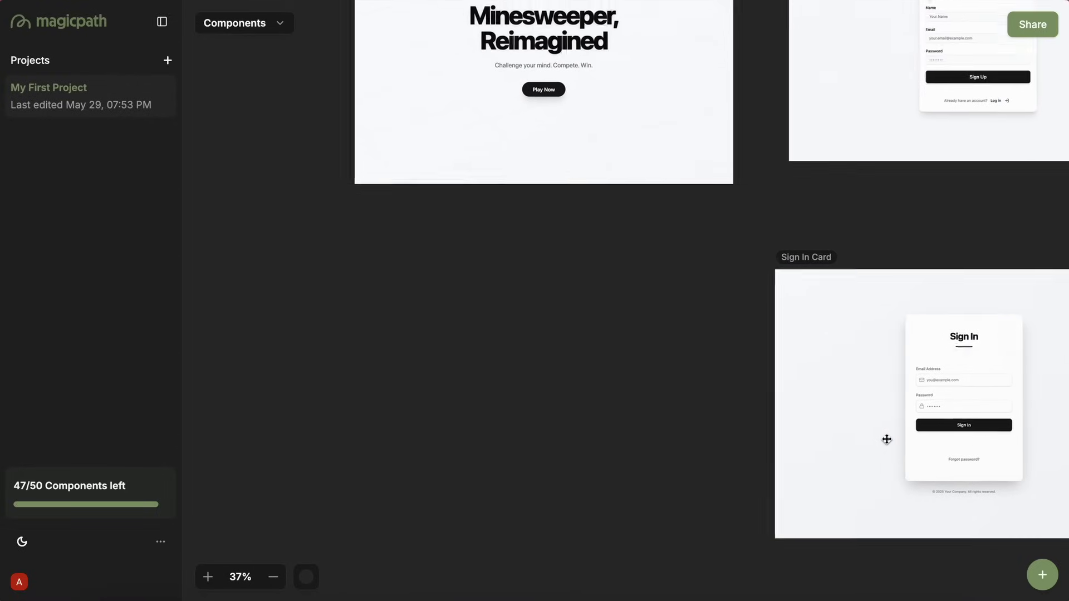
scroll(887, 439, "up", 4)
scroll(887, 440, "left", 2)
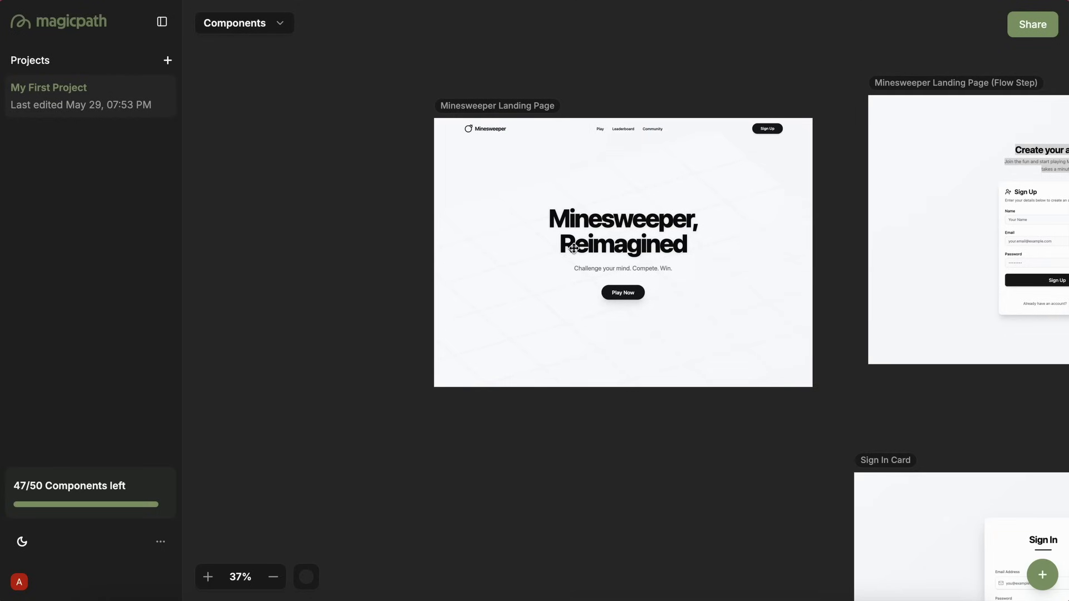
- Select the landing page, sign-up flow step and Sign In Card frames in turn to inspect them
left_click(568, 184)
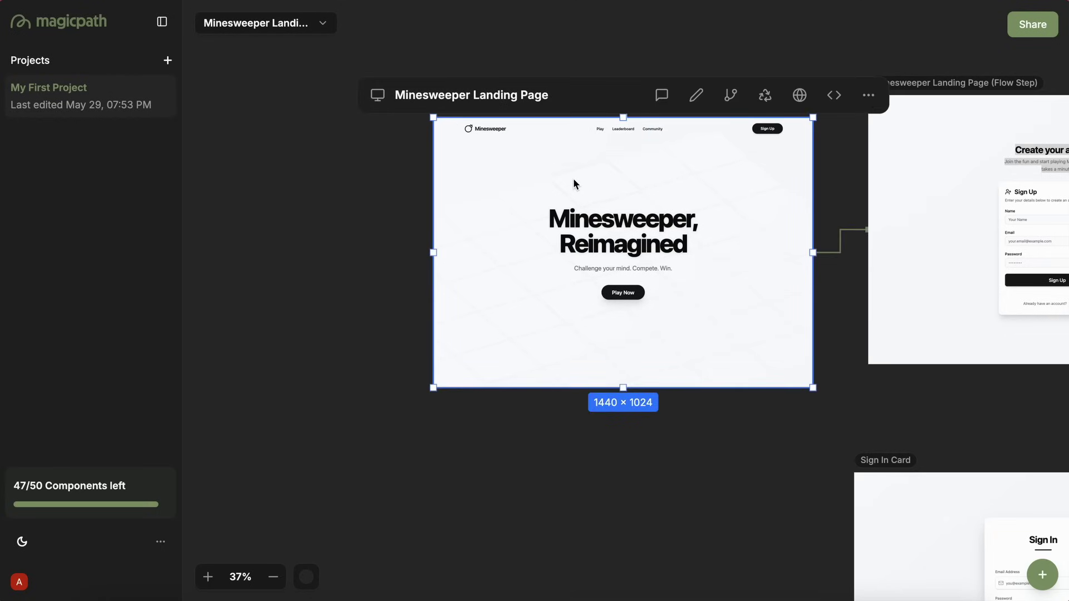
left_click(659, 456)
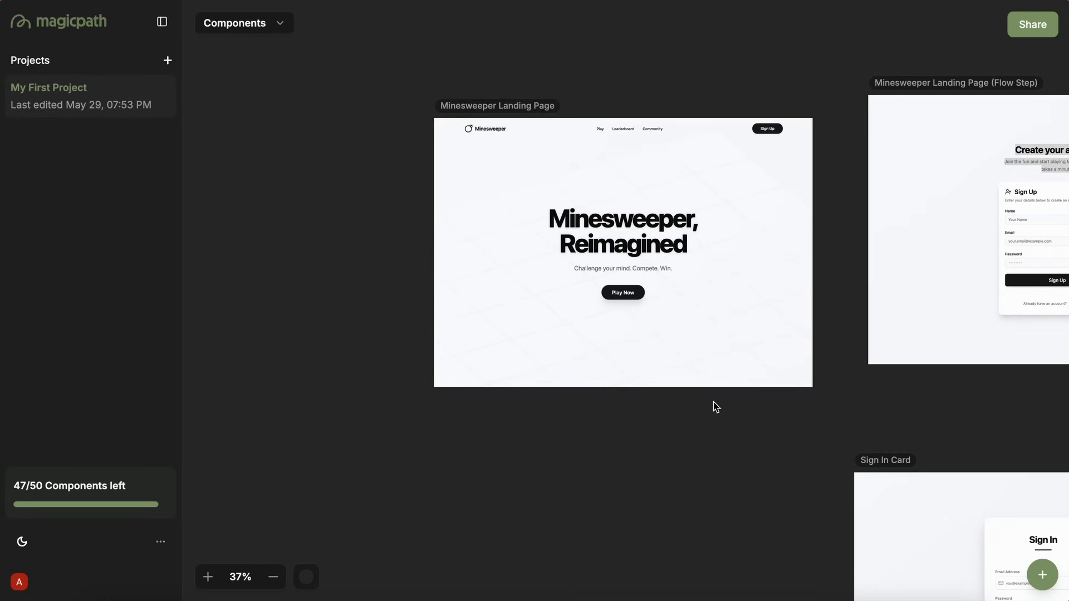
scroll(713, 406, "right", 5)
left_click(833, 166)
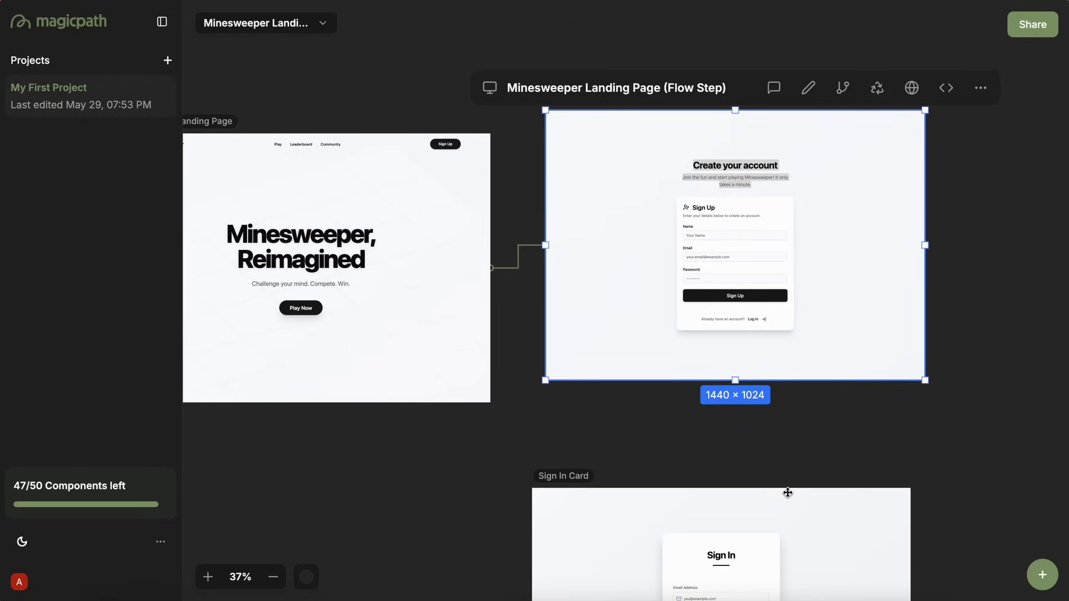
scroll(787, 493, "down", 5)
left_click(809, 399)
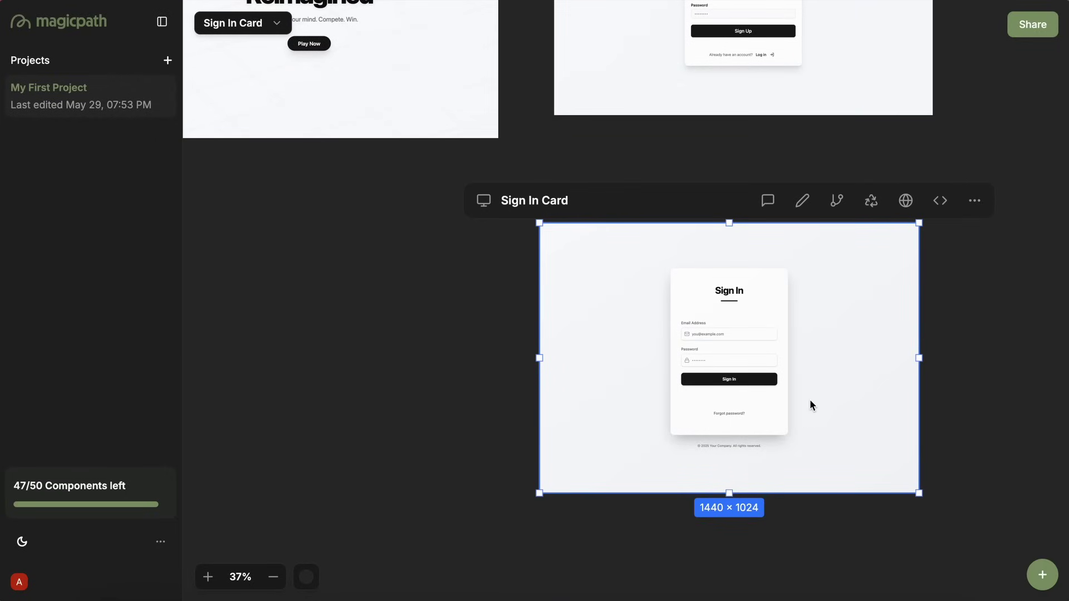
scroll(464, 356, "up", 4)
scroll(463, 357, "left", 2)
left_click(482, 262)
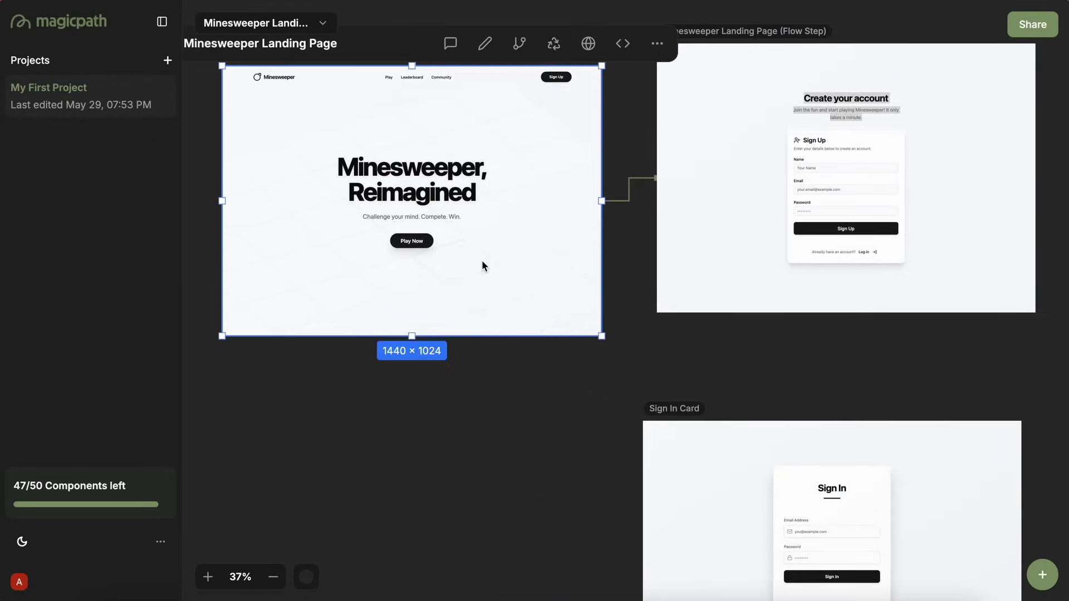
left_click(715, 271)
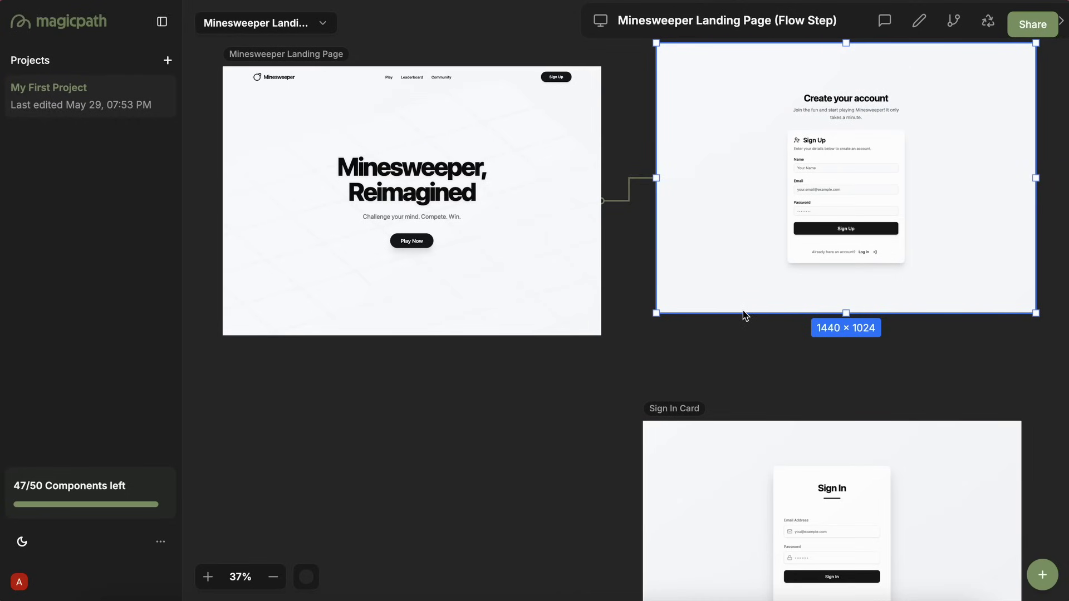
- Drag the Sign In Card left to sit below, between the landing page and flow step
left_click(739, 478)
left_click_drag(722, 404, 562, 375)
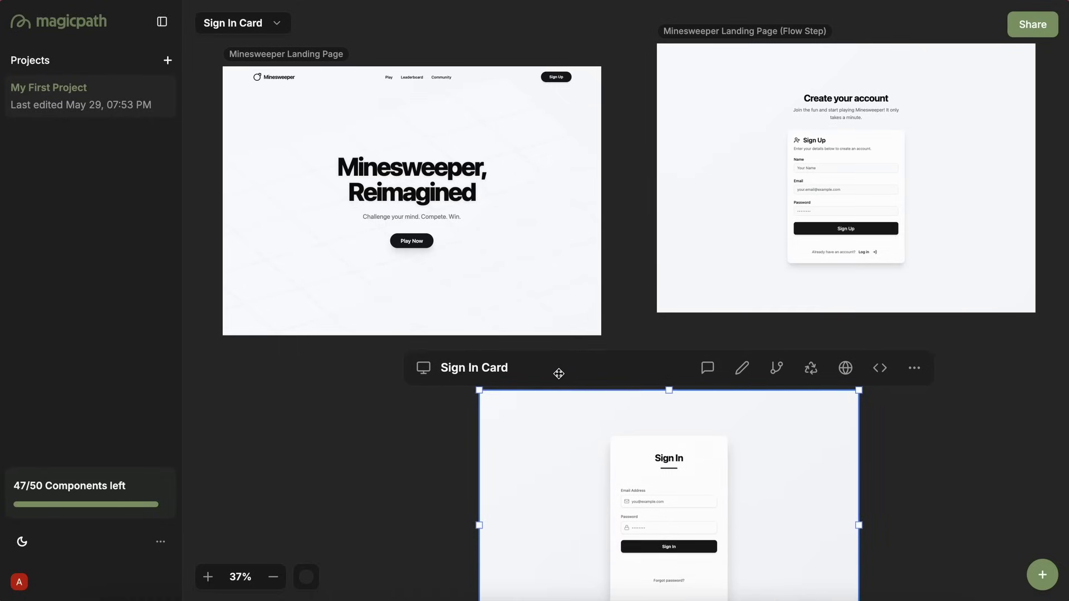
left_click(619, 334)
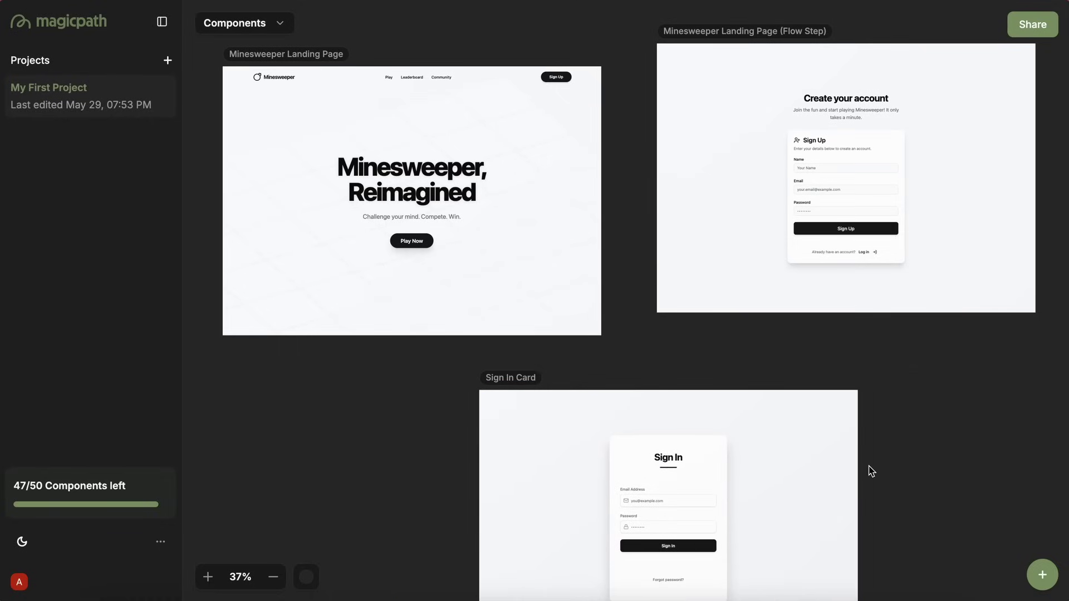
left_click(1042, 574)
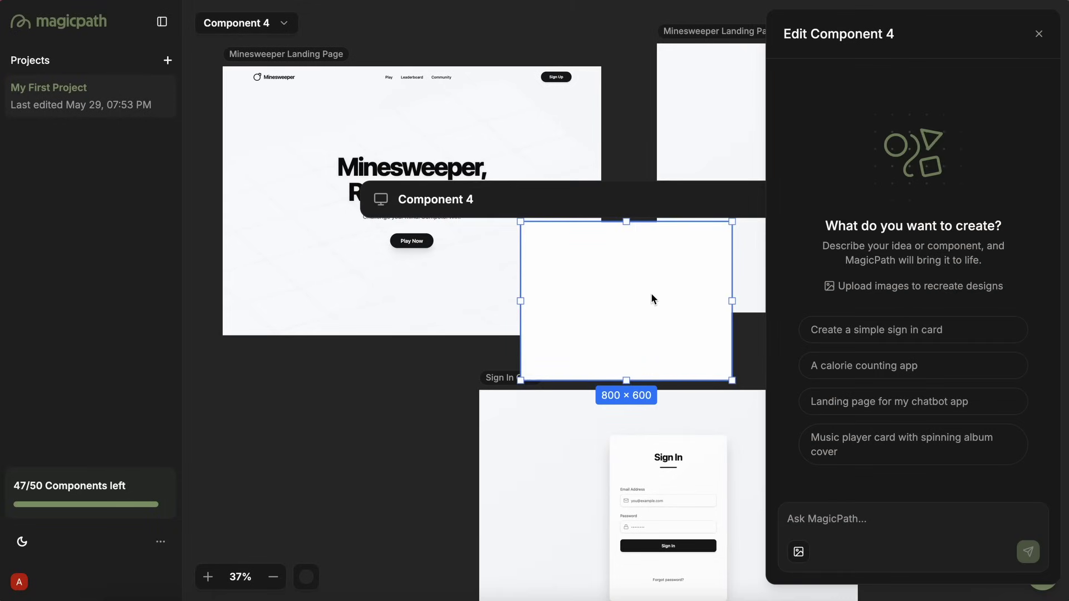
left_click_drag(614, 191, 330, 351)
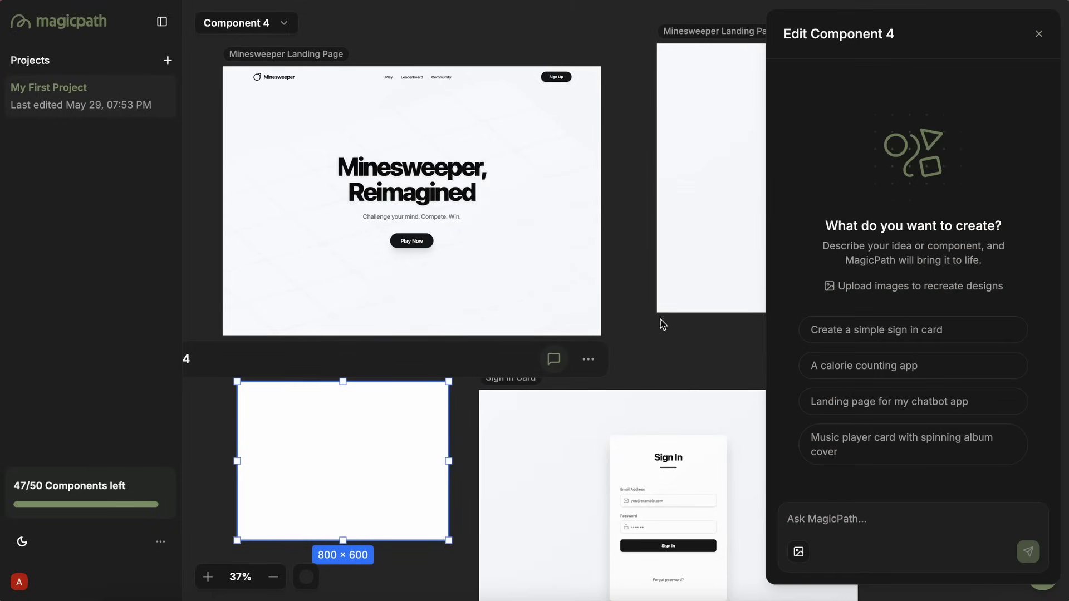
scroll(681, 326, "left", 5)
scroll(680, 326, "down", 2)
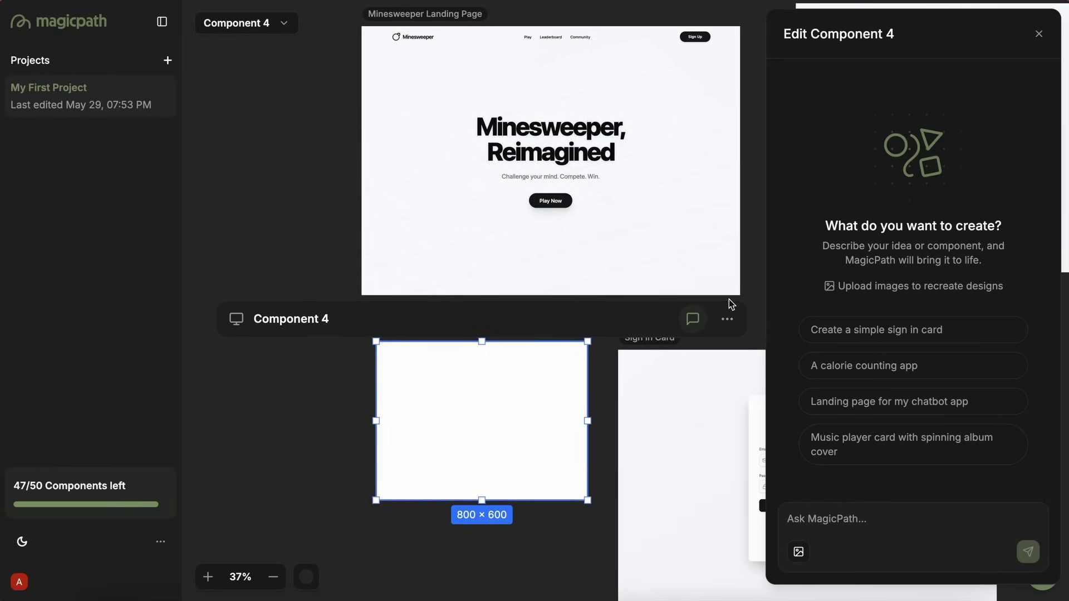
left_click(727, 319)
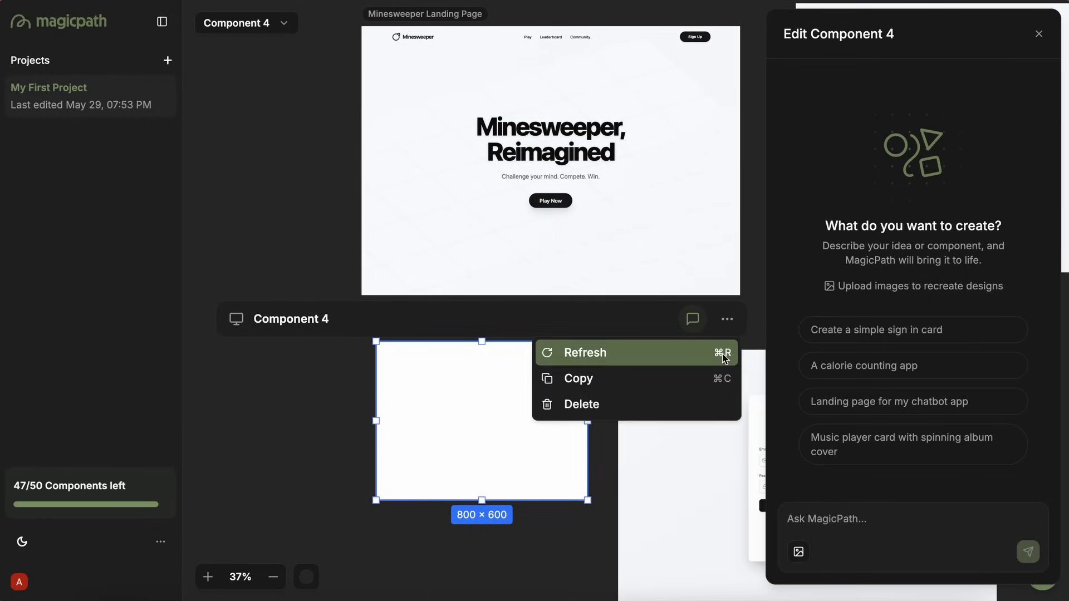
left_click(722, 406)
left_click(695, 337)
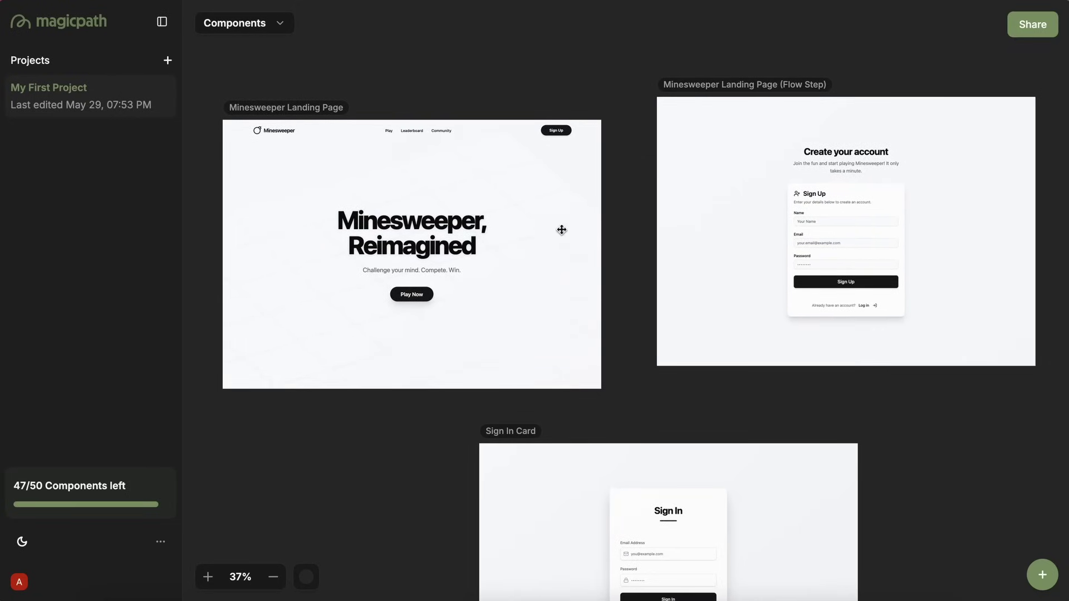
- Open the landing page in the component editor and select its main h1 heading
left_click(555, 197)
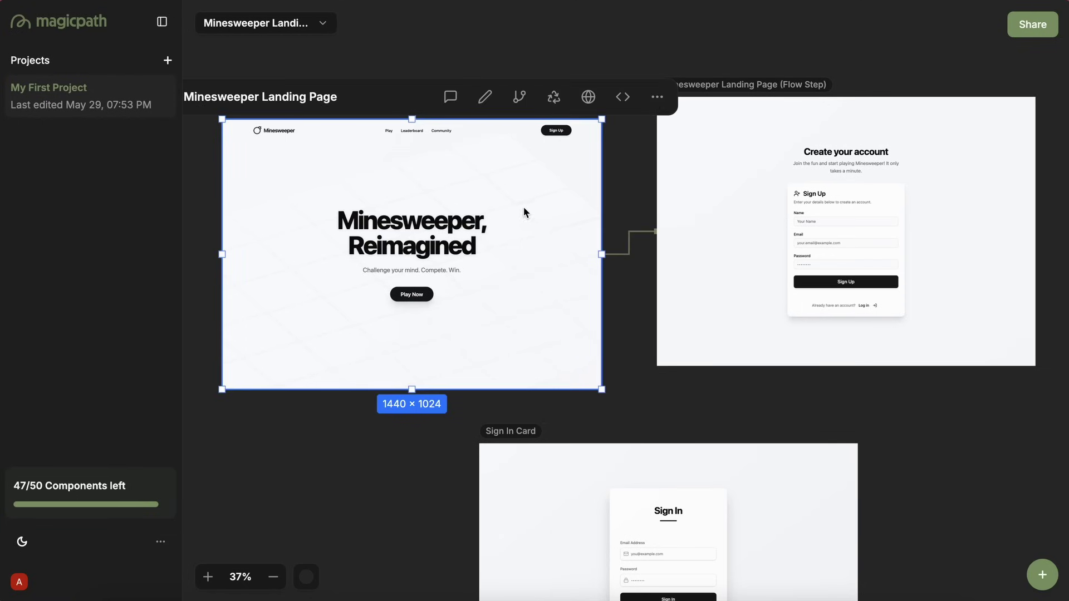
left_click(484, 97)
left_click(411, 233)
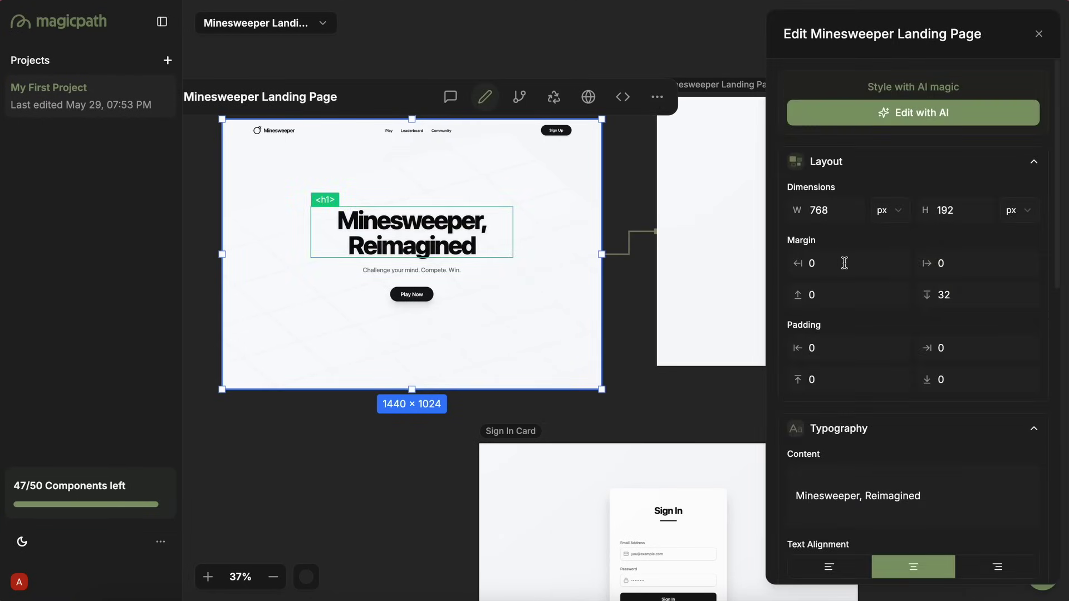
scroll(844, 262, "down", 1)
scroll(844, 263, "down", 5)
- Retype the heading content as 'AICodeKing', then replace it with 'Minesweeper Ge'
triple_click(867, 236)
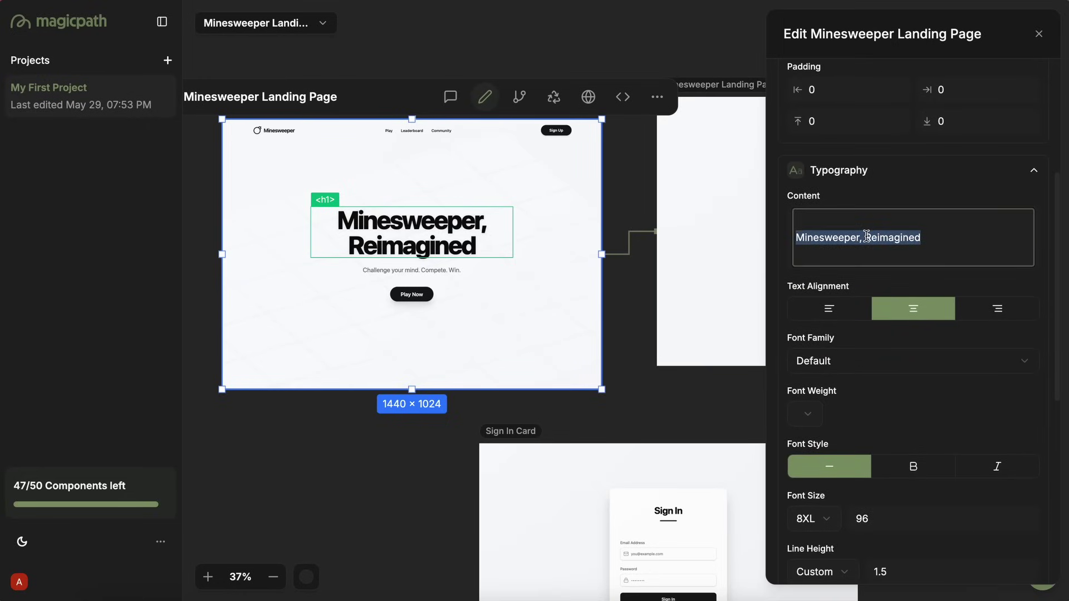
type("AIc")
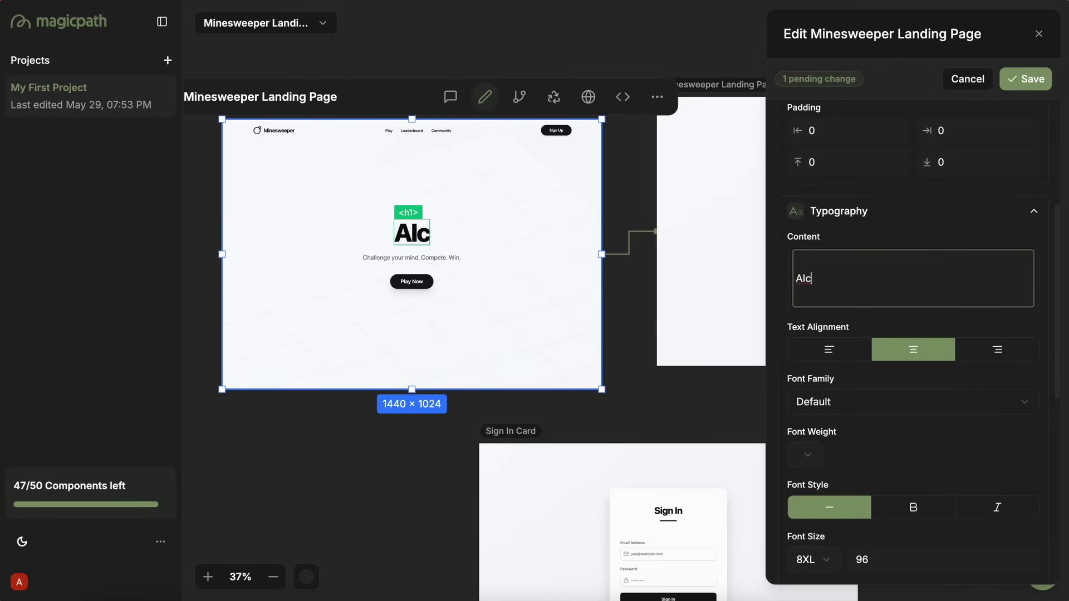
key("BackSpace")
type("CodeKing")
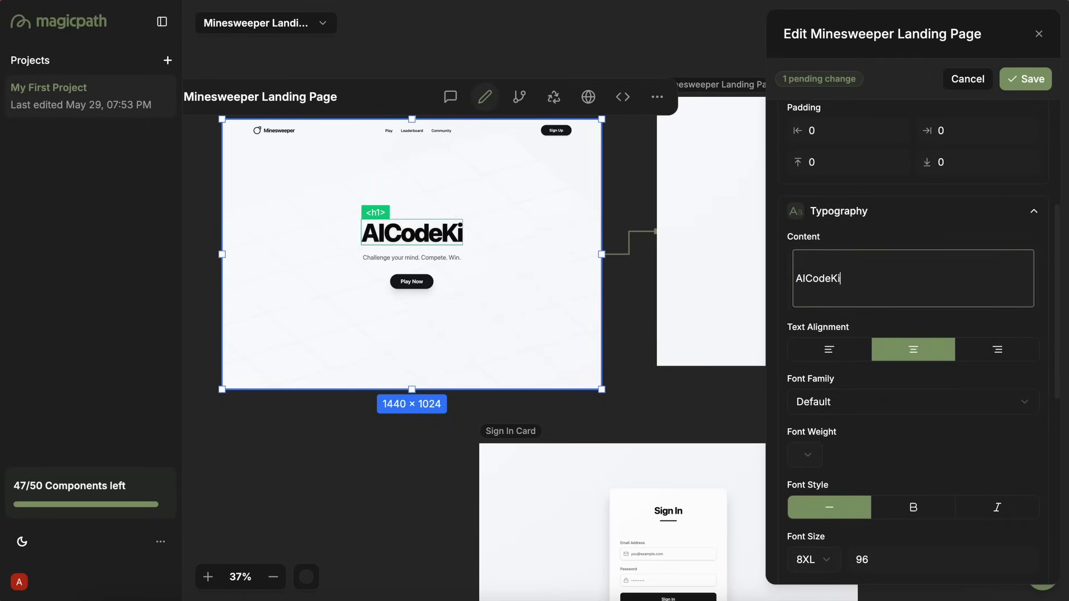
double_click(851, 284)
type("Minesweeper")
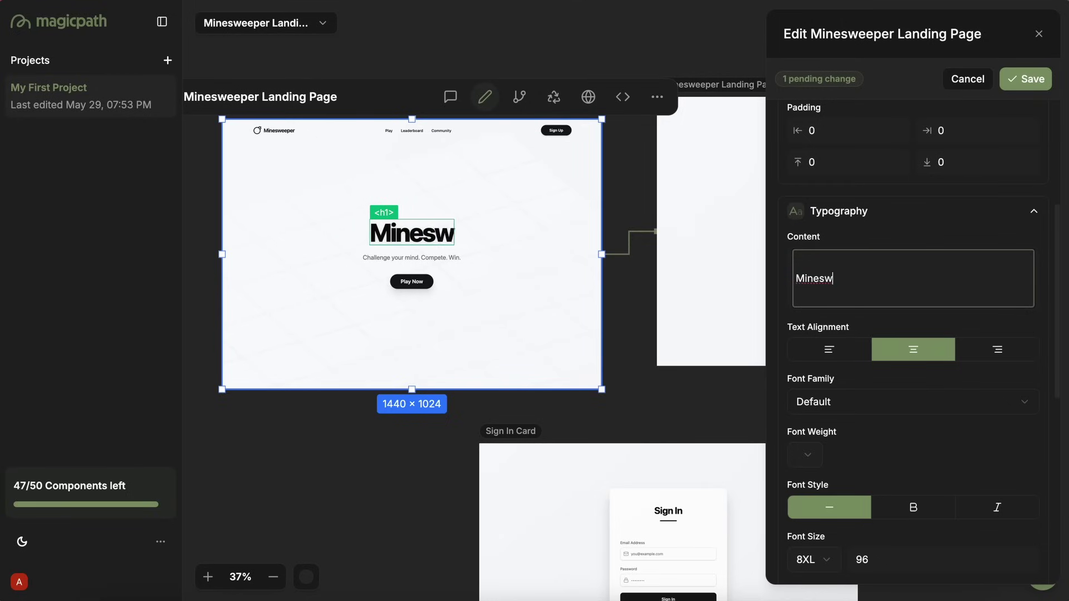
type(" Ge")
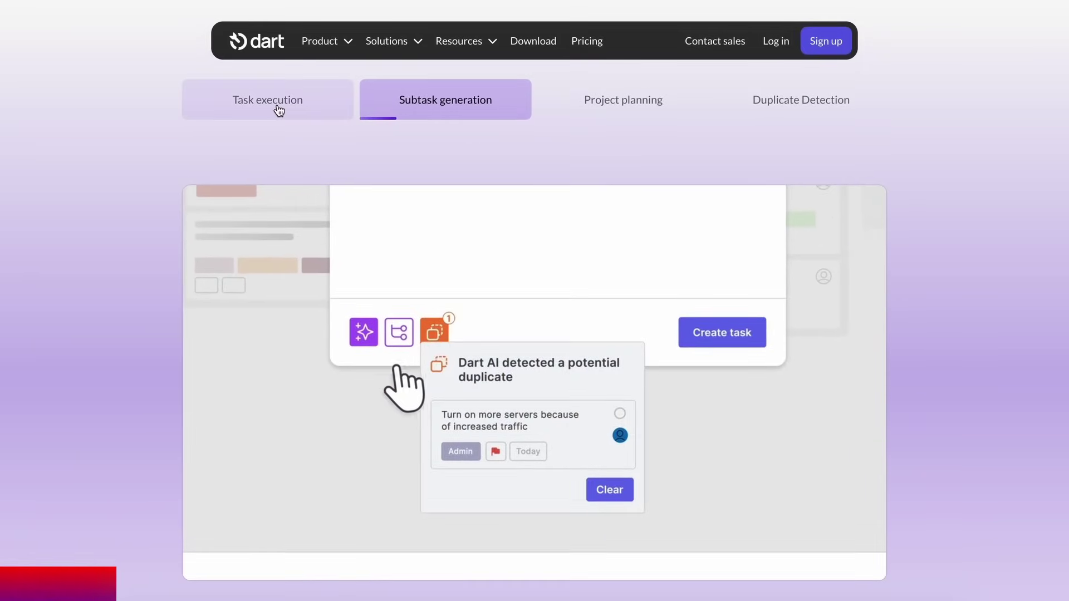
- View the Task execution demo and a To-do task, then open the General space's Tasks board
left_click(282, 107)
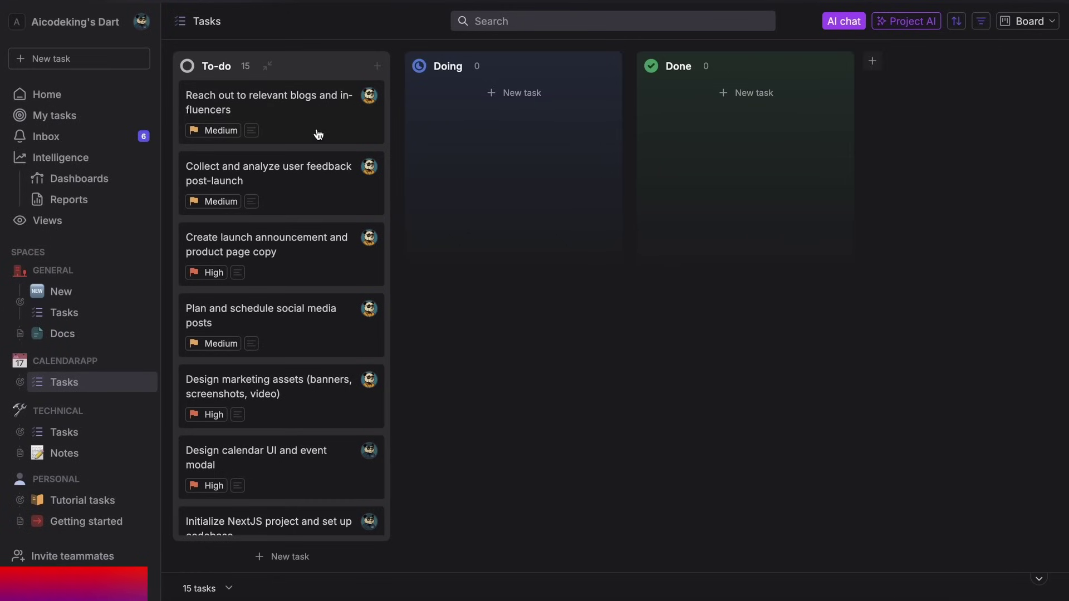
left_click(281, 119)
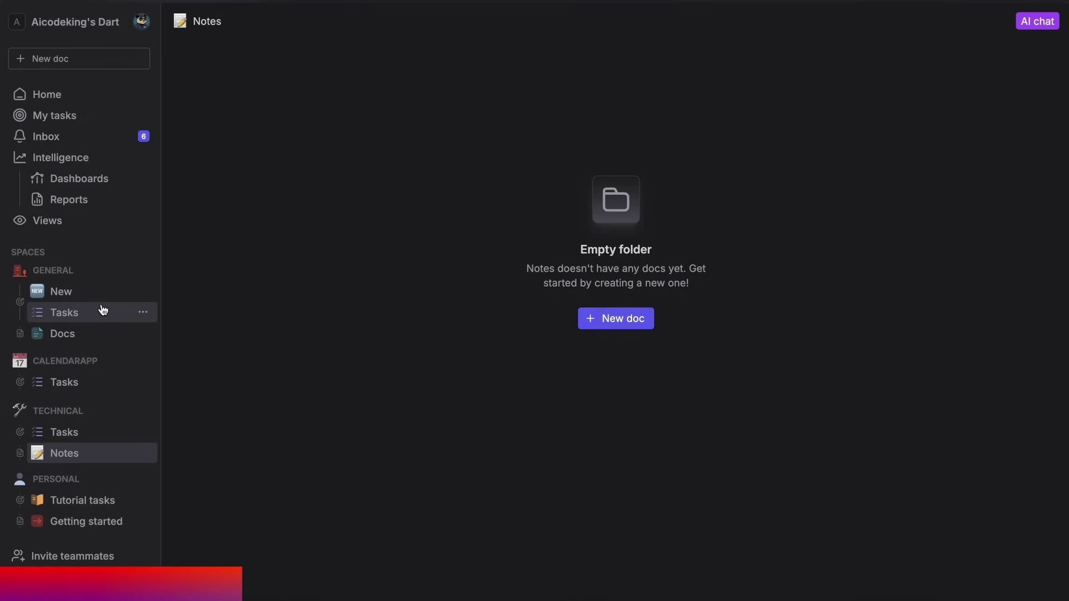
left_click(103, 319)
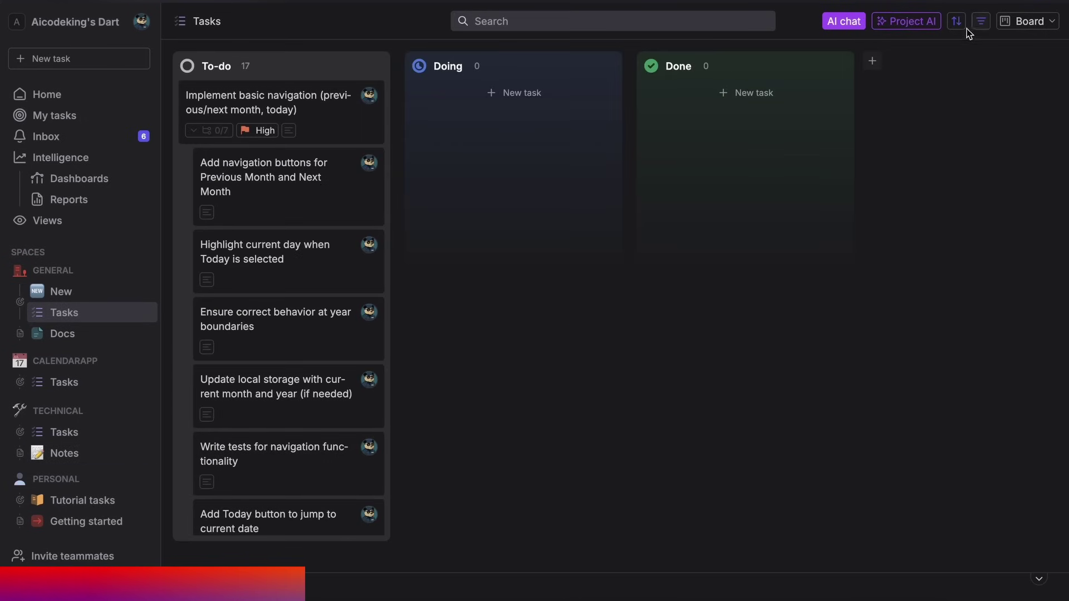
left_click(843, 22)
left_click(904, 21)
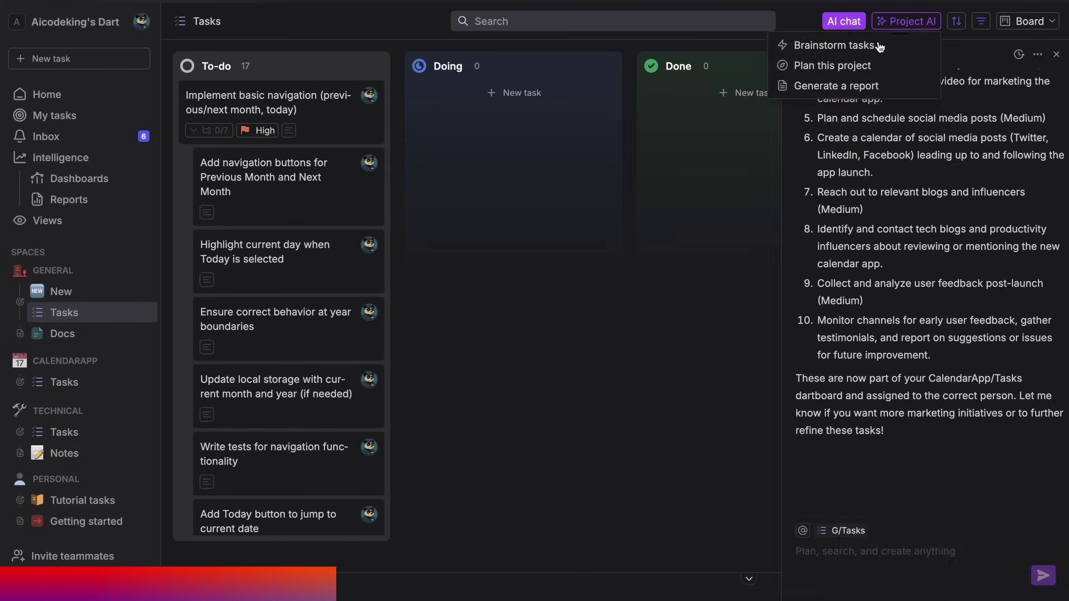
left_click(878, 47)
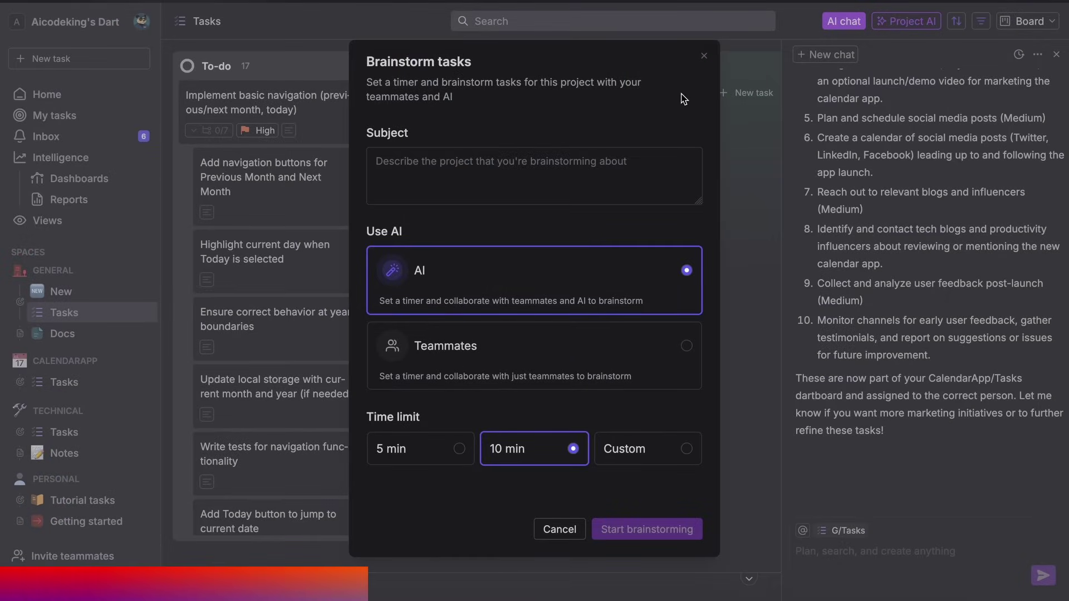
left_click(704, 56)
left_click(905, 21)
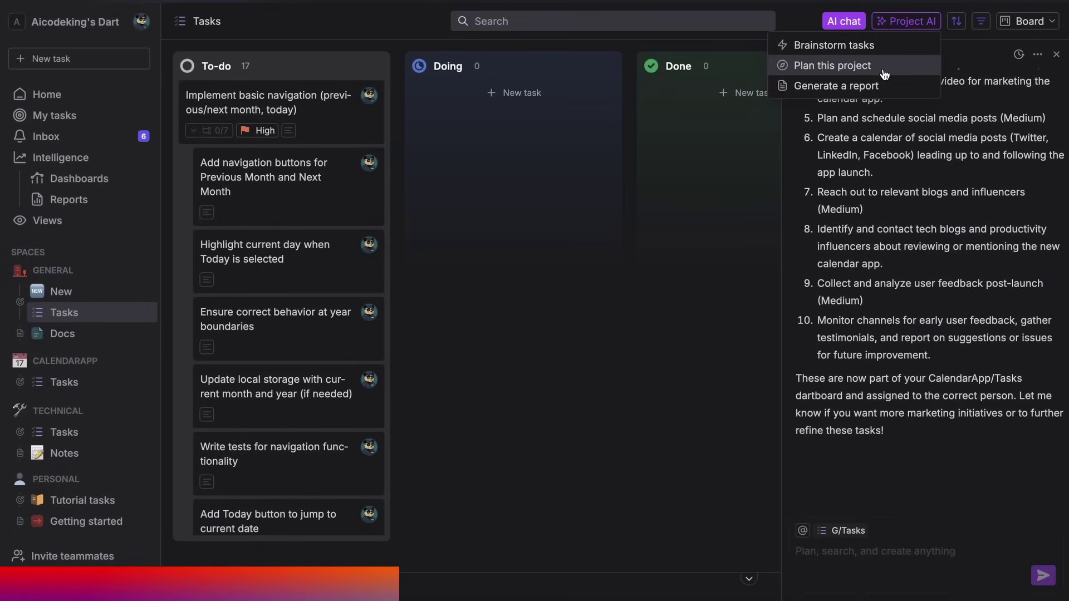
left_click(835, 75)
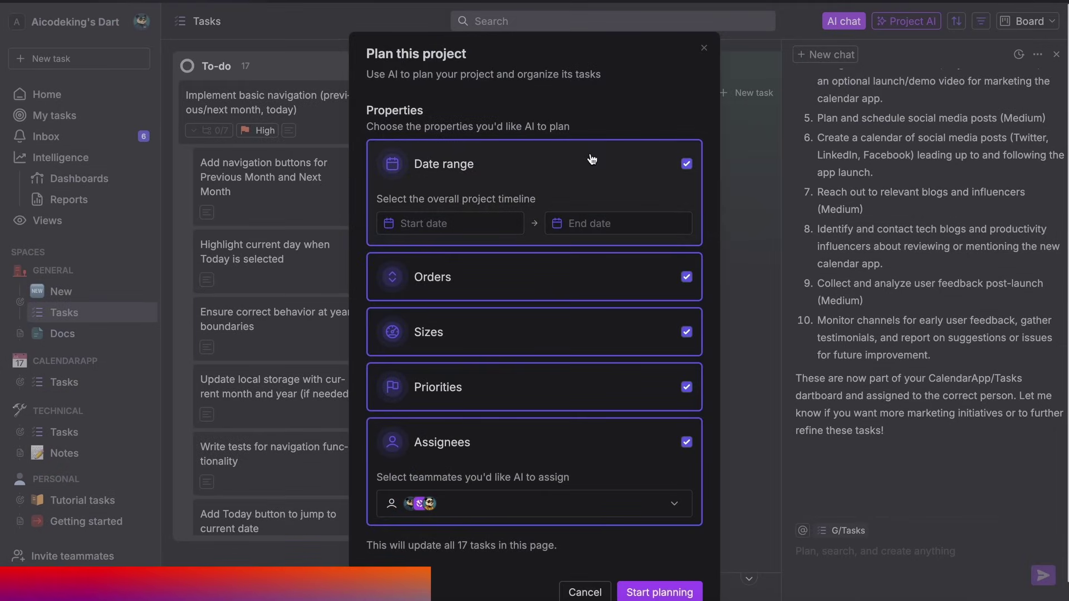
left_click(699, 30)
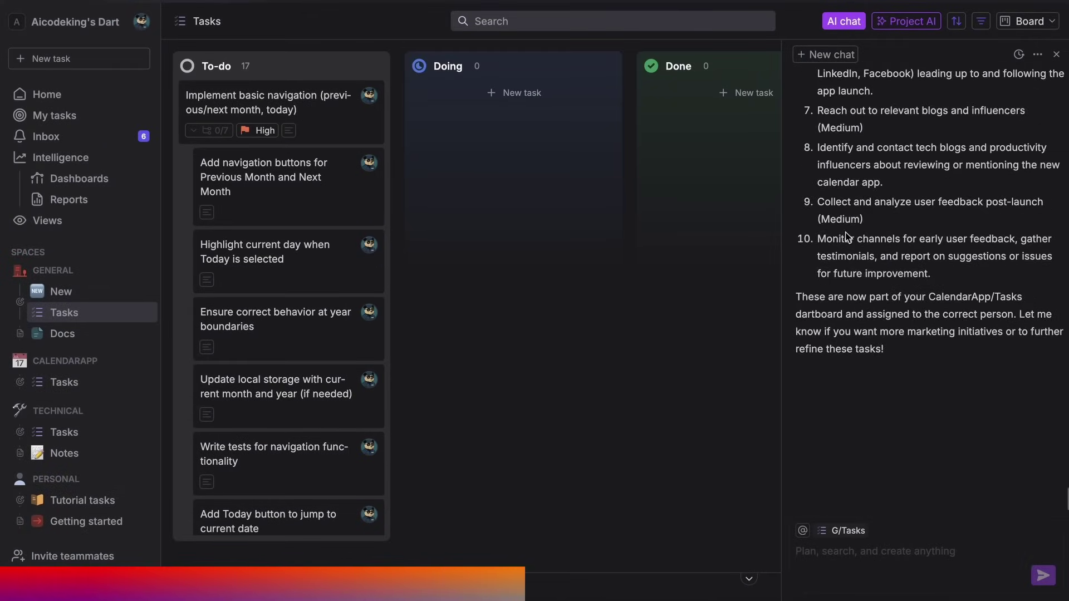
- Ask the AI chat 'What tasks do i have?'
type("What ta")
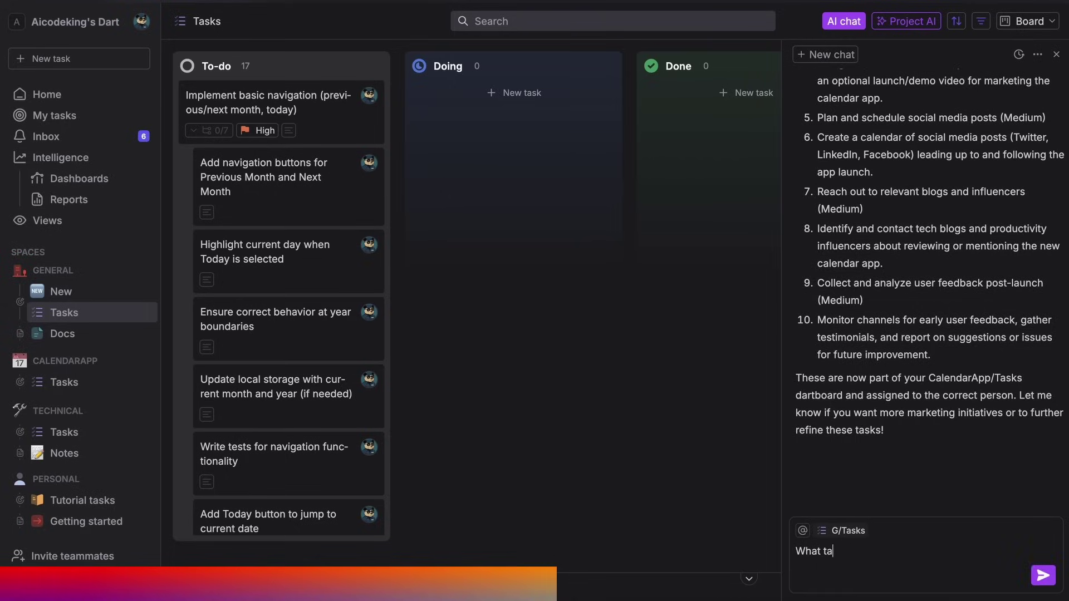
type("sks do i have?")
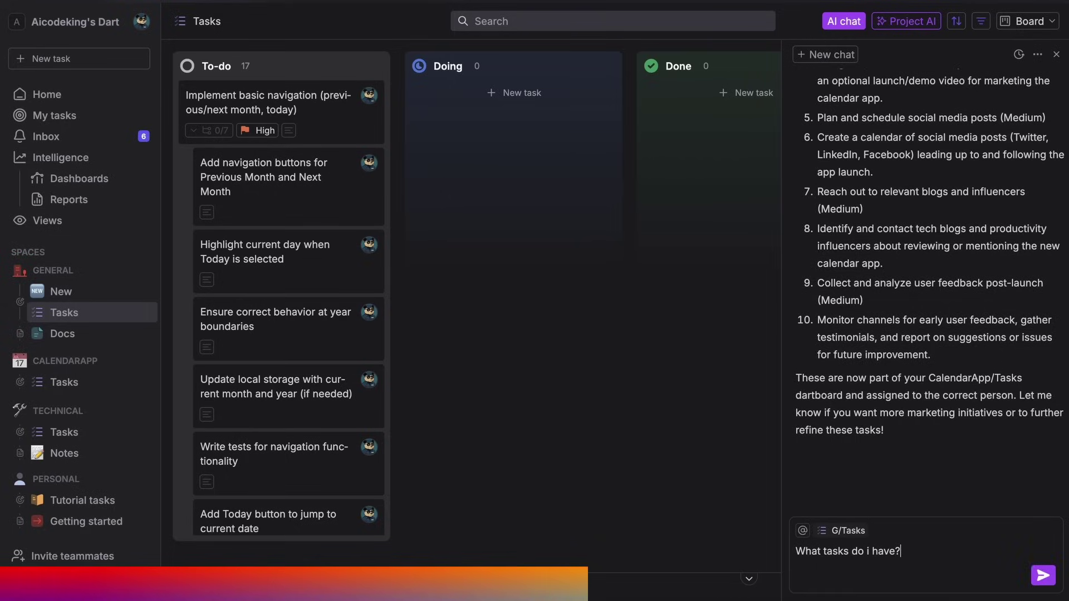
key("Return")
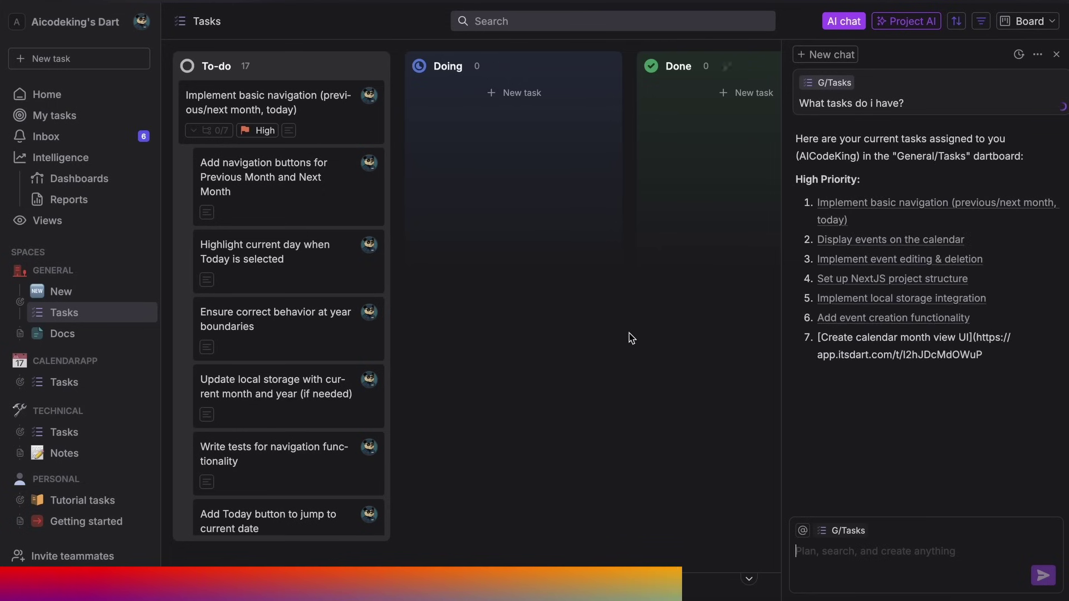
- Open Account settings and view the Claude and ChatGPT integration pages
left_click(89, 22)
left_click(92, 56)
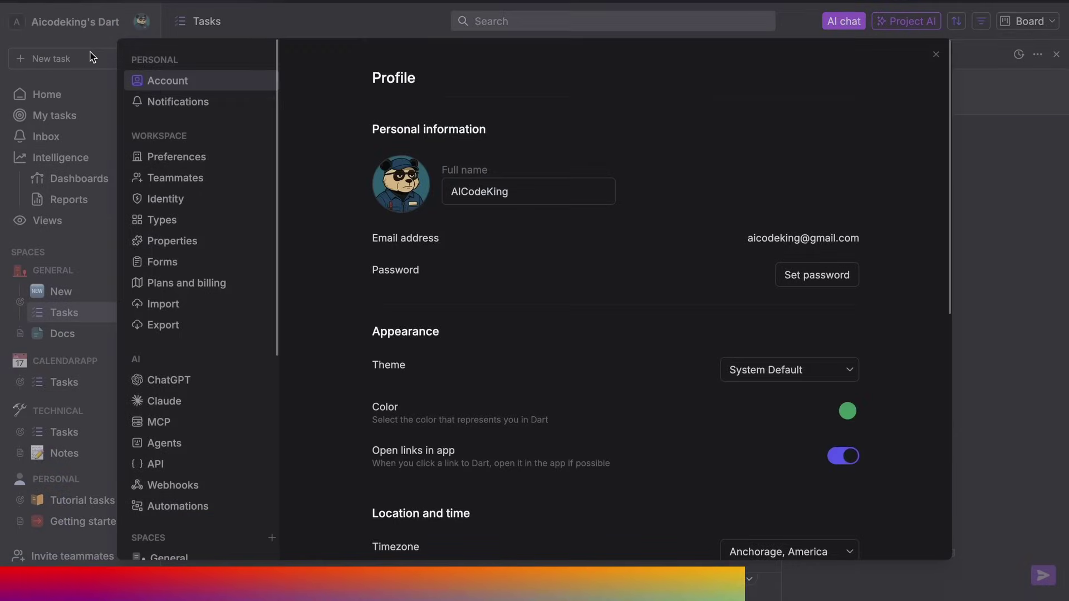
left_click(177, 397)
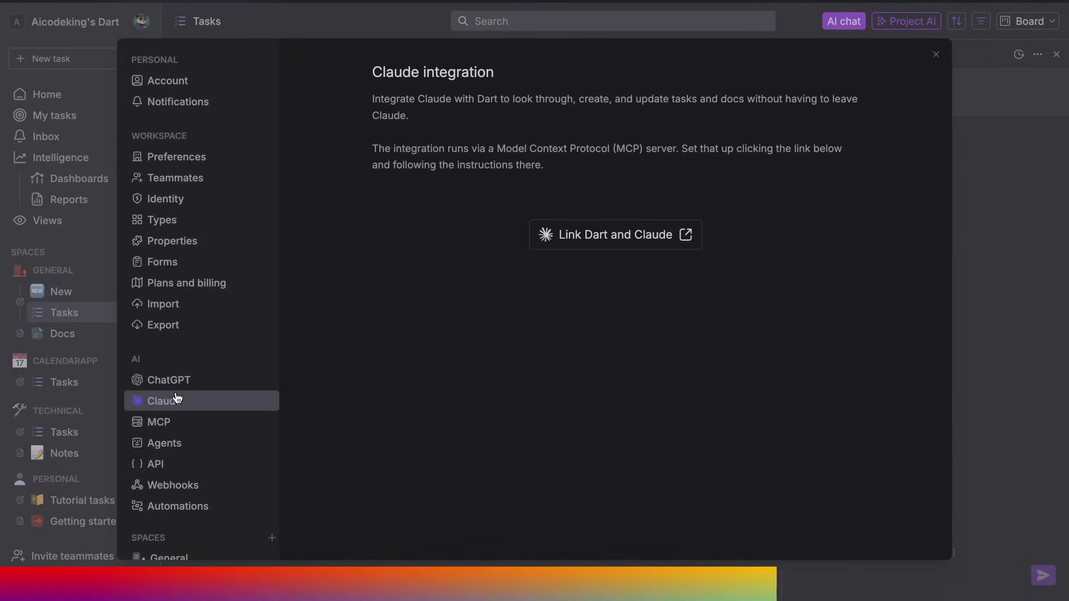
left_click(185, 388)
left_click(186, 399)
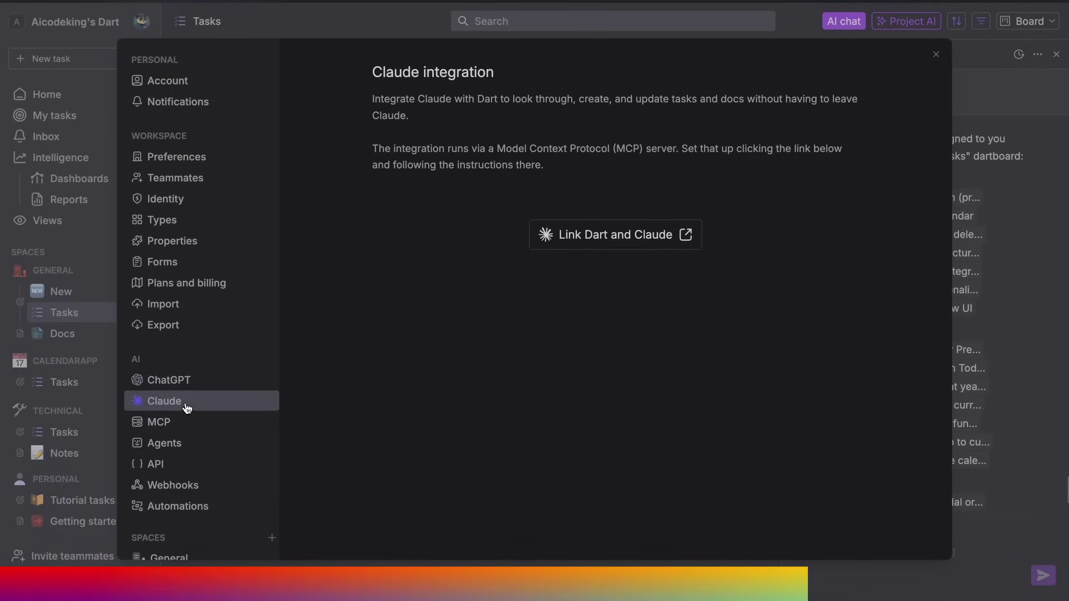
- Browse the MCP, Agents, API, Webhooks and Automations settings pages
left_click(238, 427)
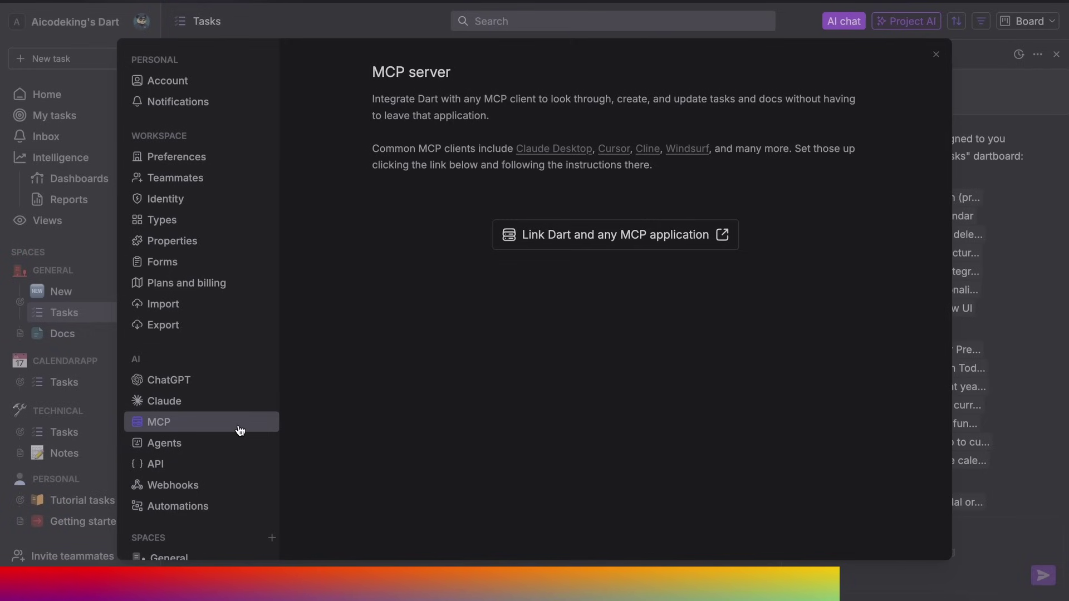
left_click(259, 450)
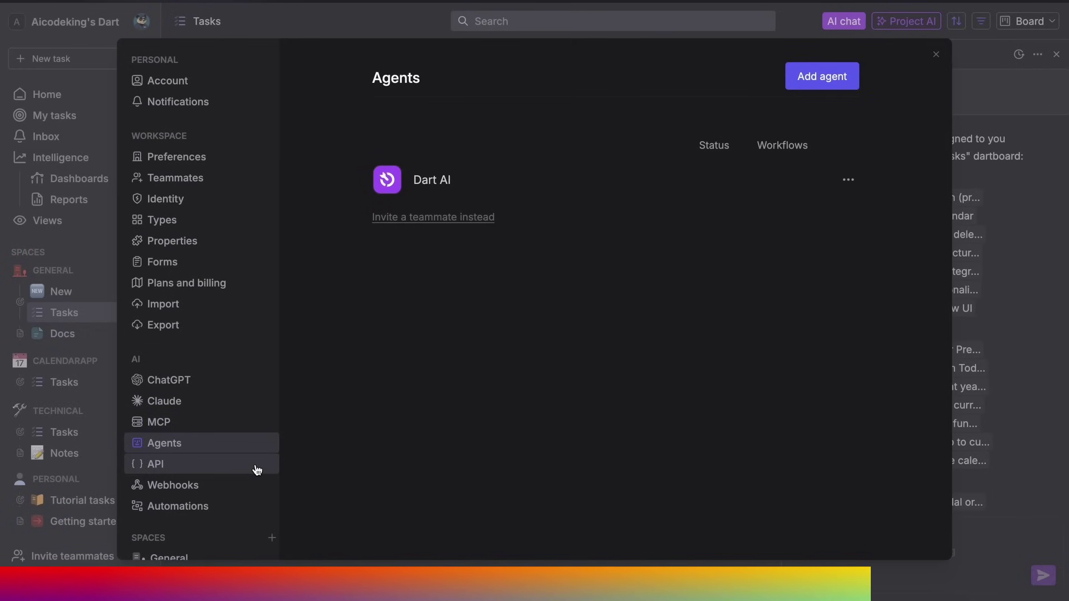
left_click(257, 470)
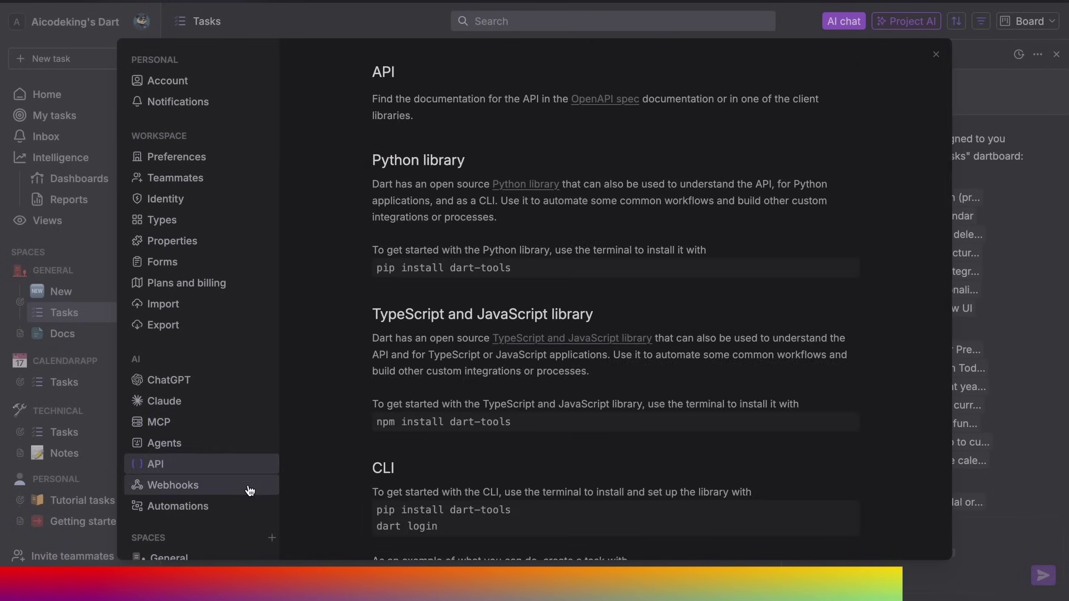
left_click(249, 490)
left_click(239, 509)
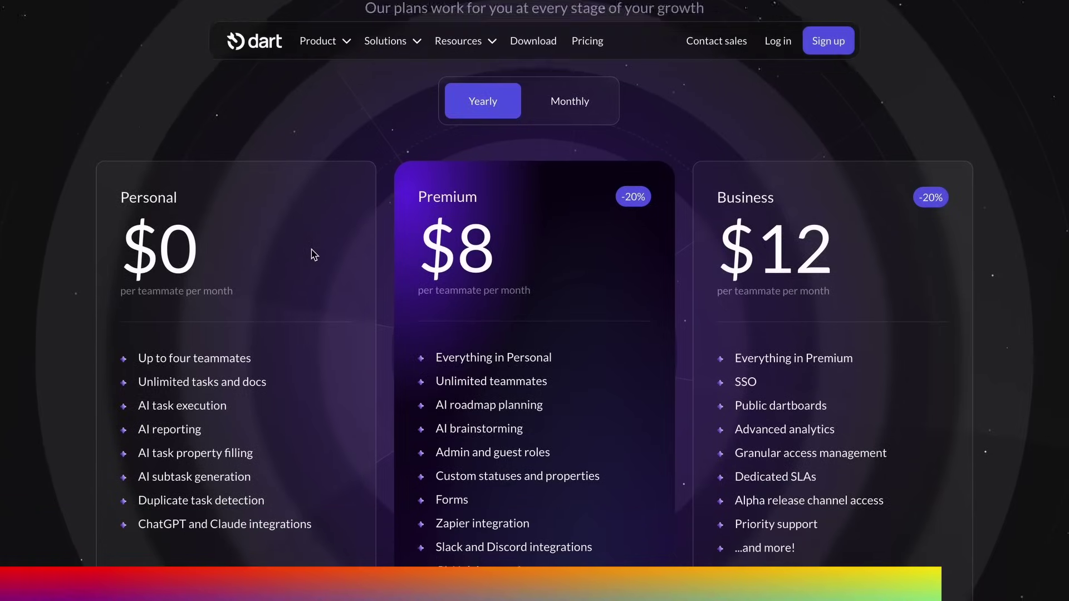
scroll(313, 255, "down", 1)
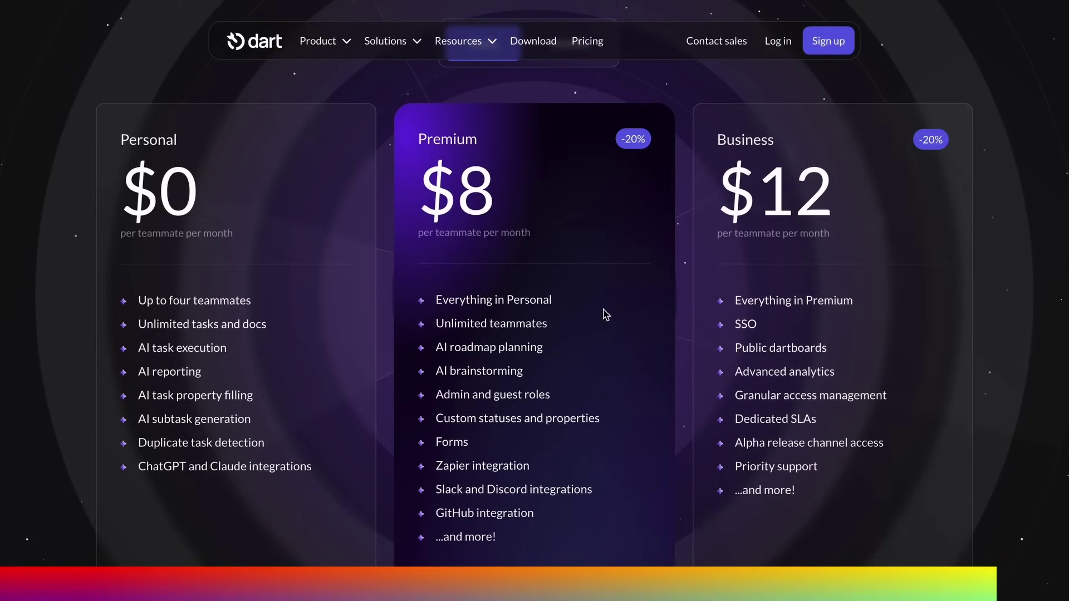
scroll(621, 222, "down", 1)
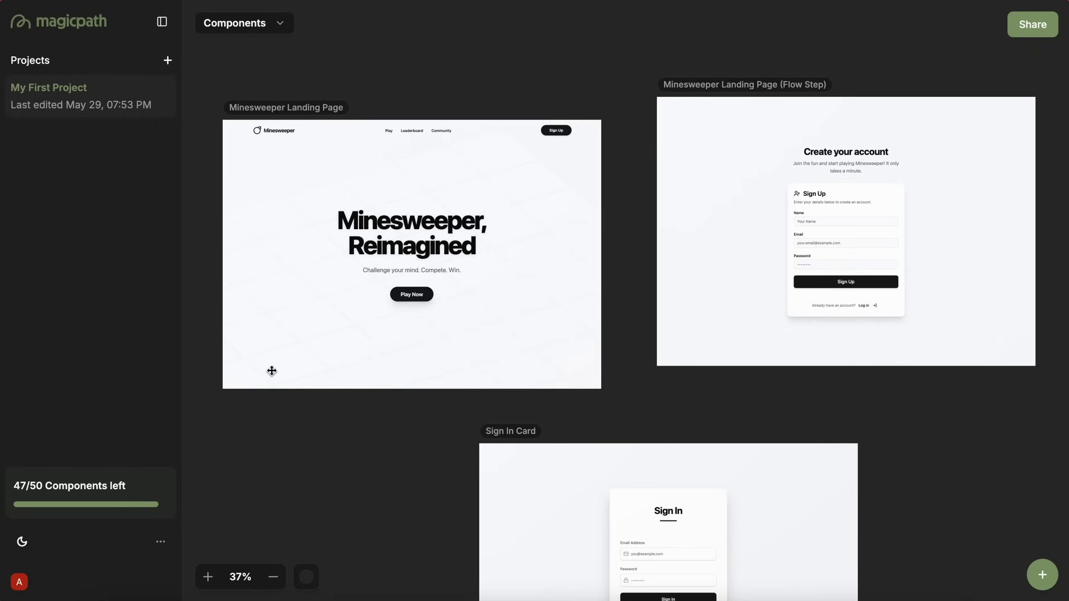
- Delete the Minesweeper Landing Page via More Options and confirm
left_click(309, 146)
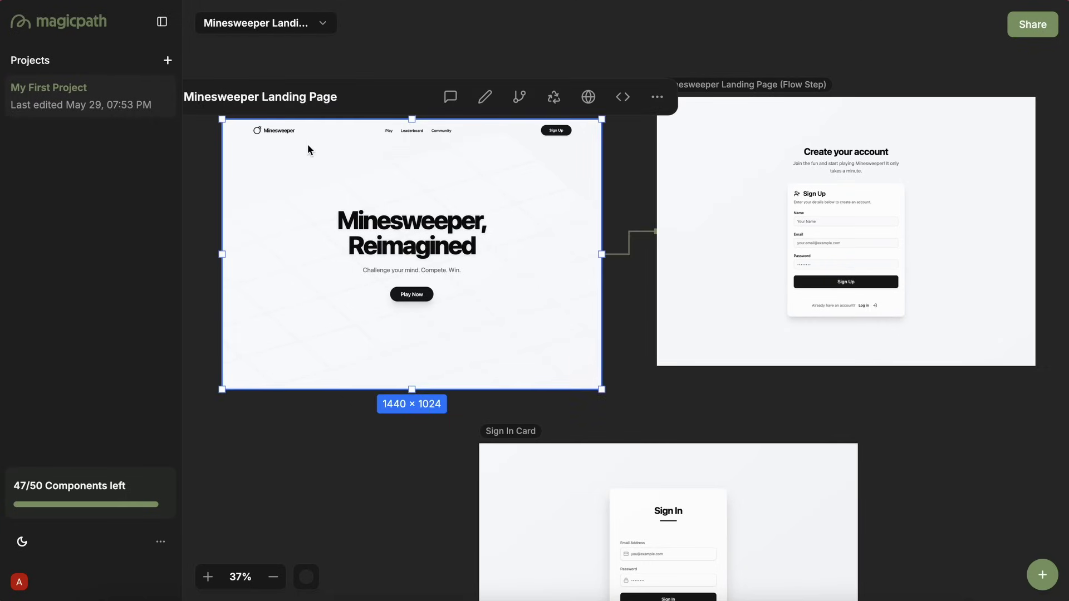
left_click(655, 98)
left_click(632, 181)
left_click(677, 336)
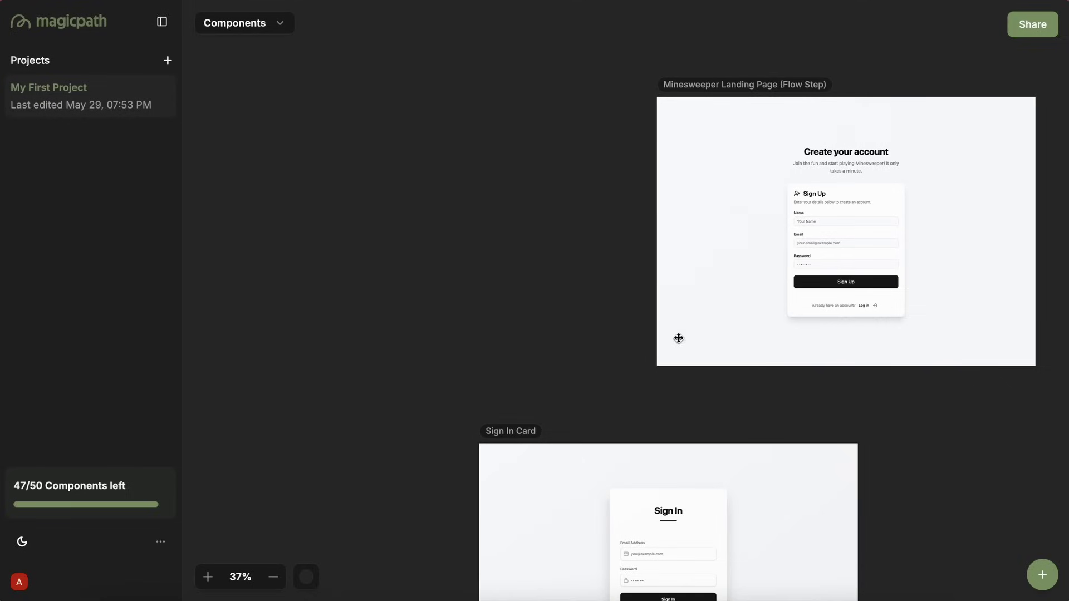
- Delete the sign-up flow step component with the Delete key and confirm
left_click(678, 338)
key("Delete")
left_click(677, 336)
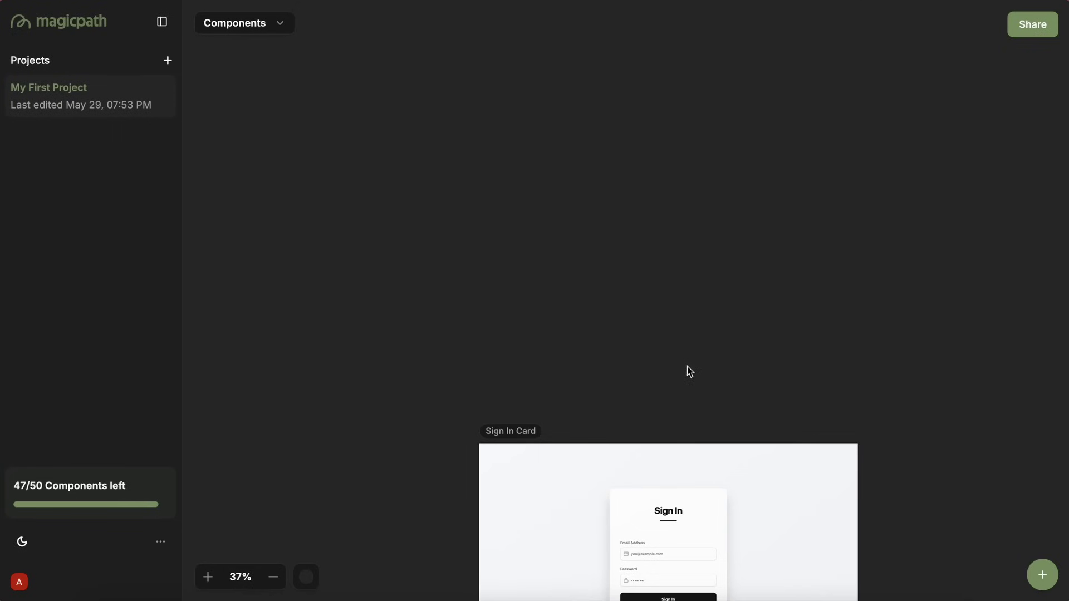
- Move the Sign In Card toward the centre, then delete it and confirm
left_click(751, 454)
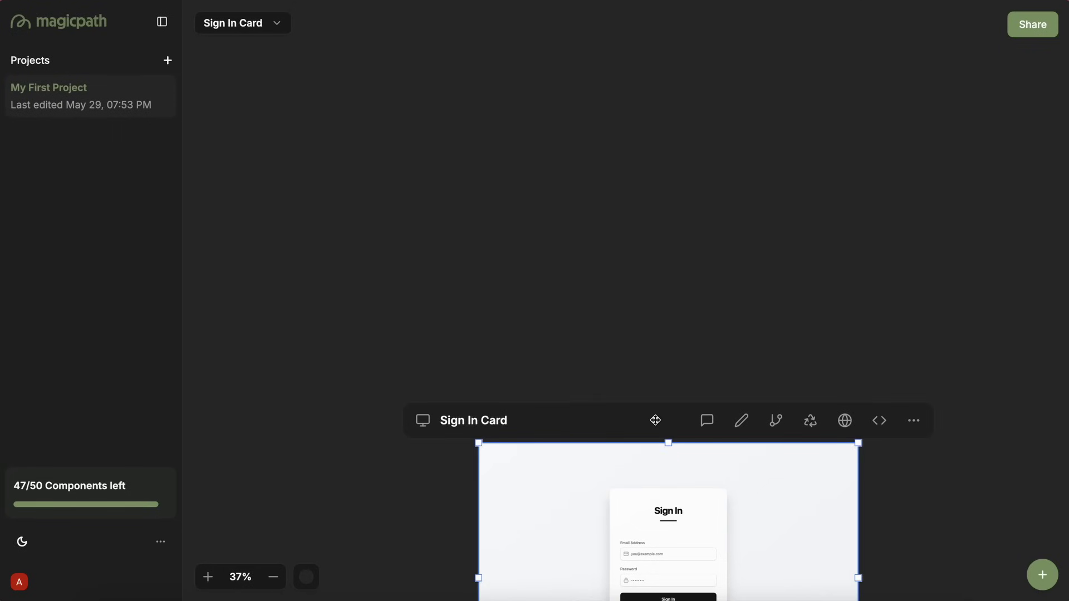
left_click_drag(655, 420, 518, 163)
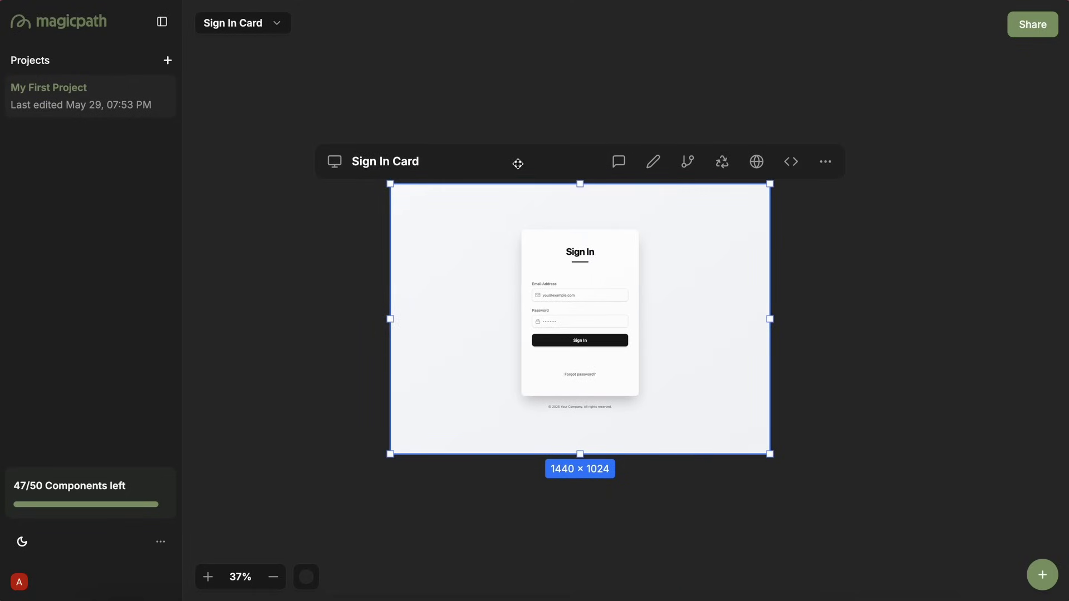
key("Delete")
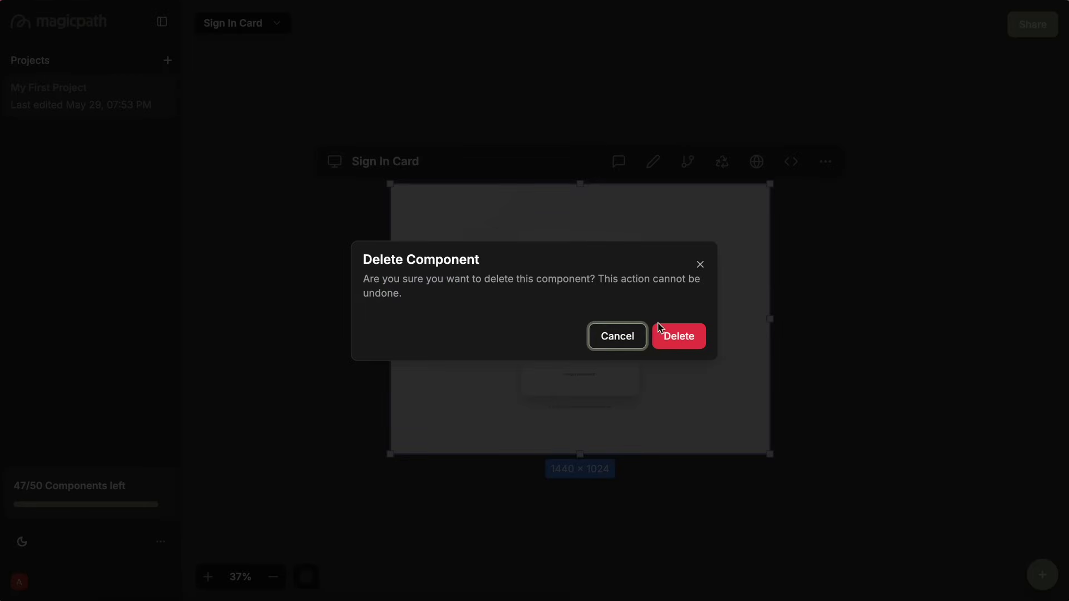
left_click(662, 332)
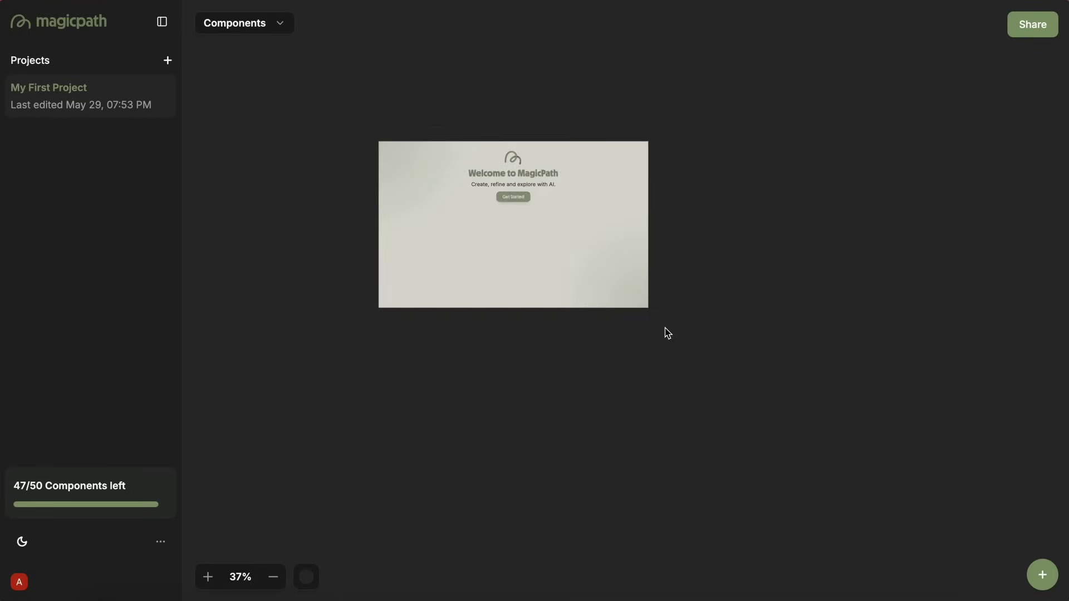
left_click(1031, 28)
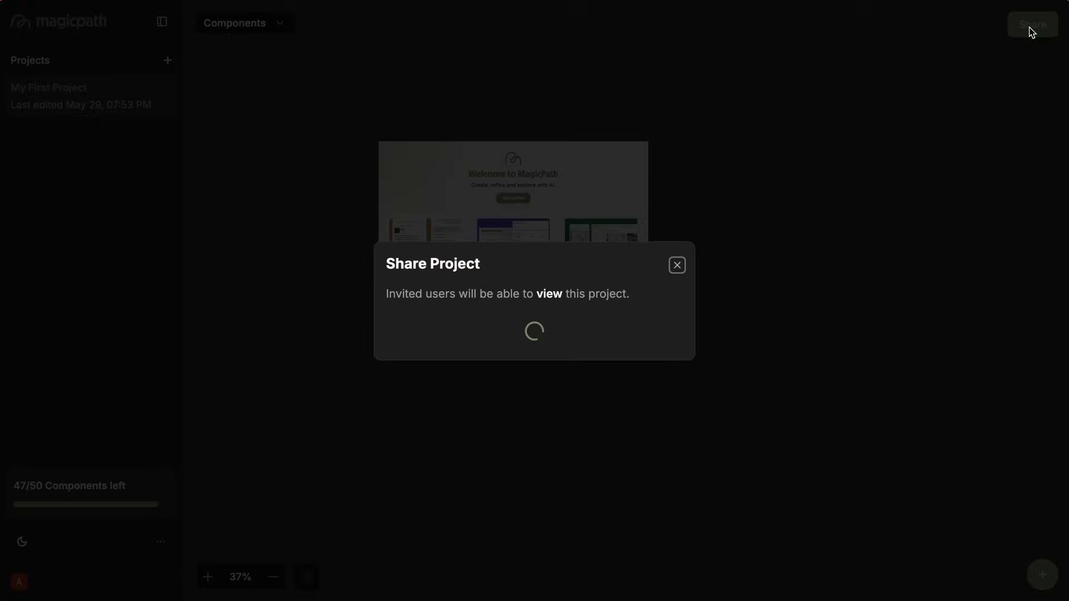
left_click(684, 268)
scroll(494, 184, "up", 5)
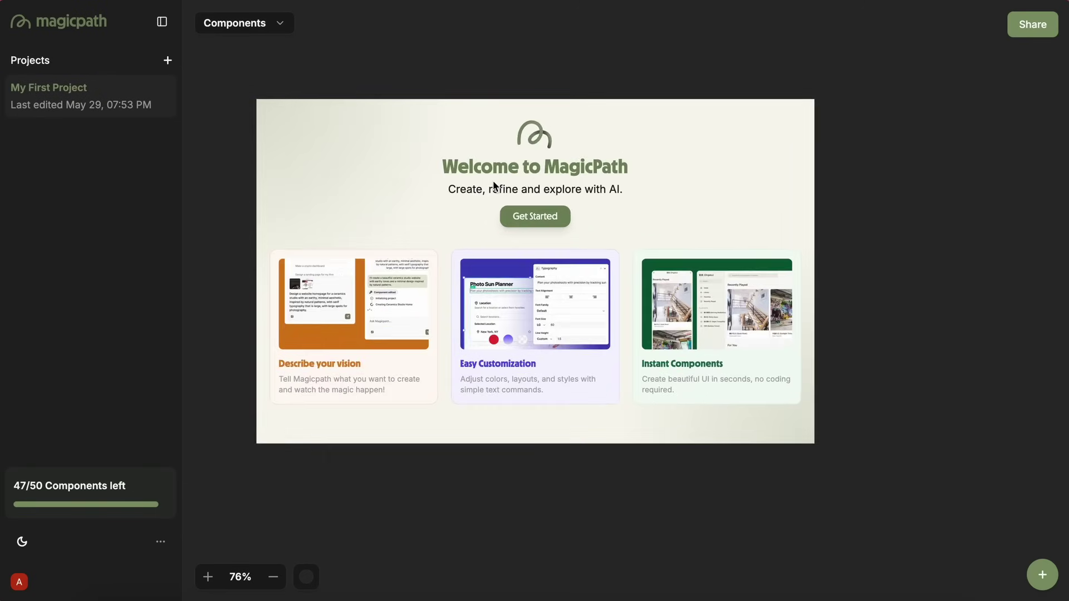
scroll(495, 185, "left", 2)
scroll(494, 185, "up", 1)
left_click(495, 186)
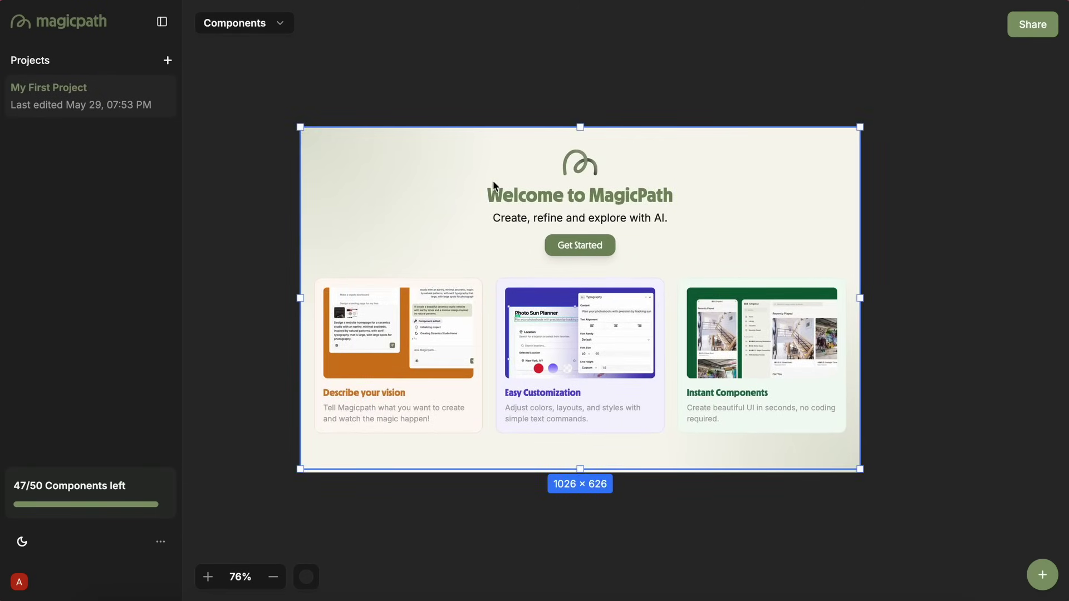
left_click(944, 201)
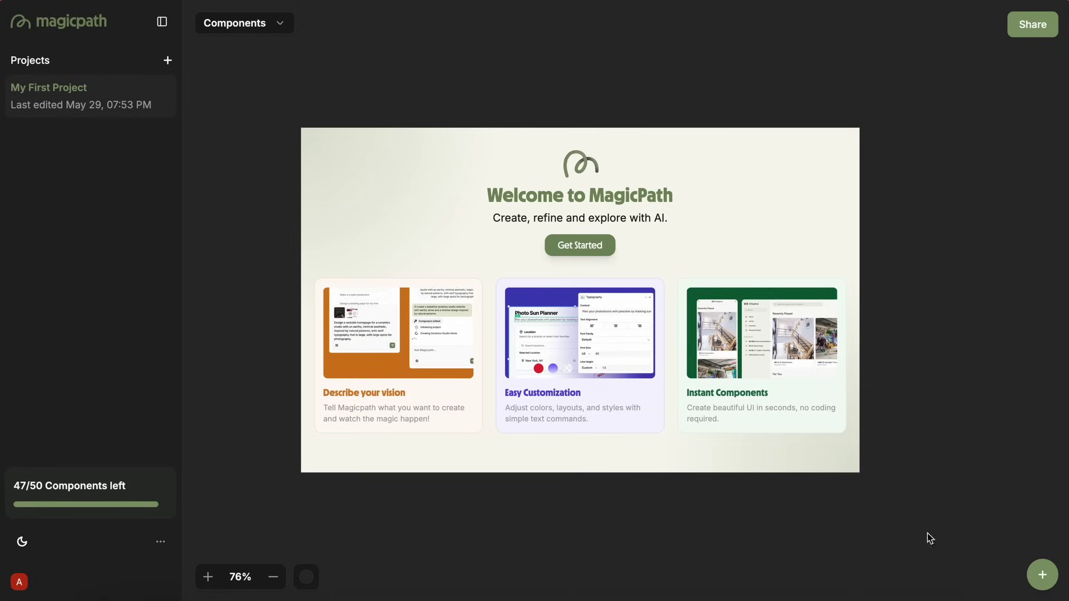
- Add a new blank 800 × 600 Component 1 and bring up its device size choices
left_click(1032, 562)
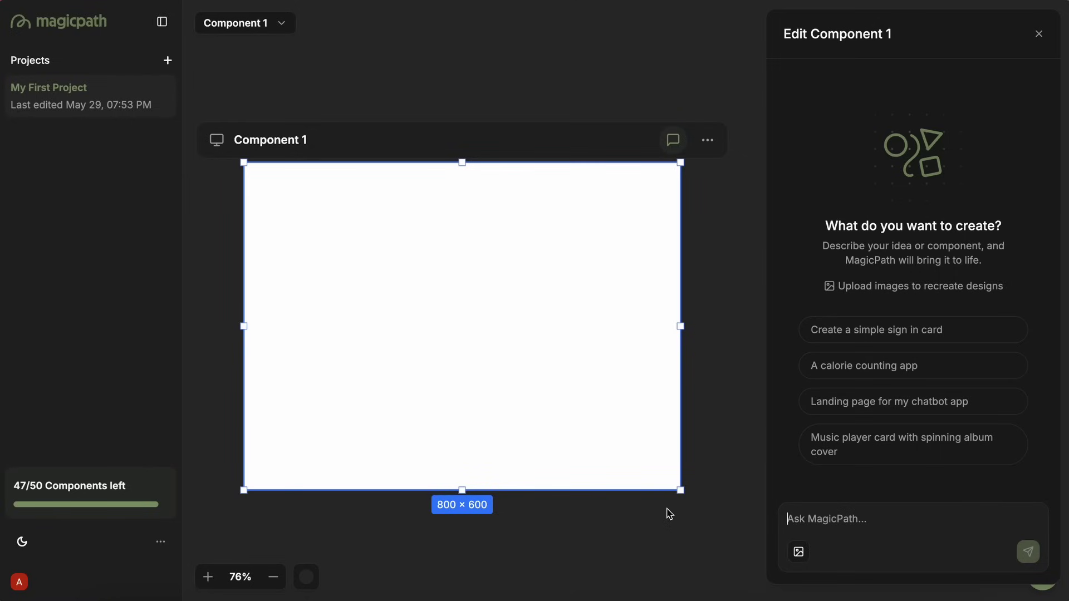
left_click(219, 143)
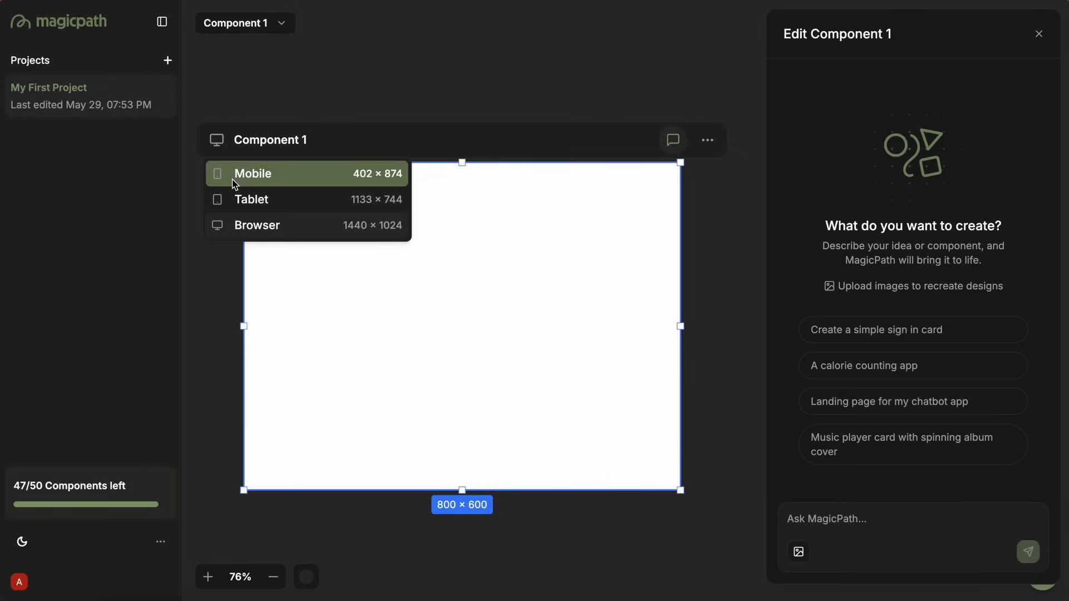
- Try the Mobile, Tablet and Browser size presets on Component 1
left_click(268, 186)
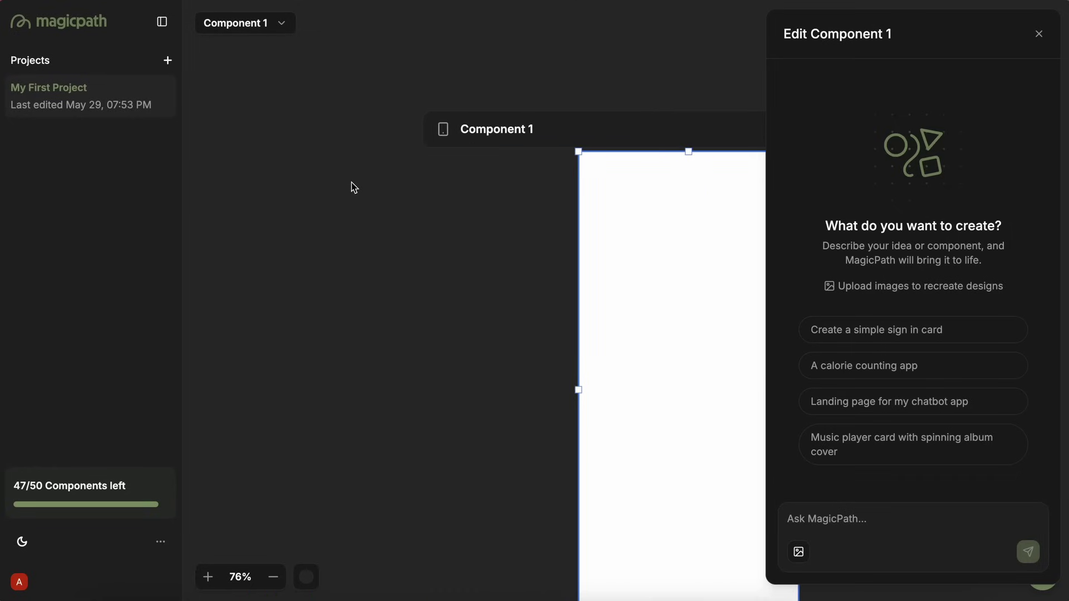
left_click(443, 130)
left_click(466, 193)
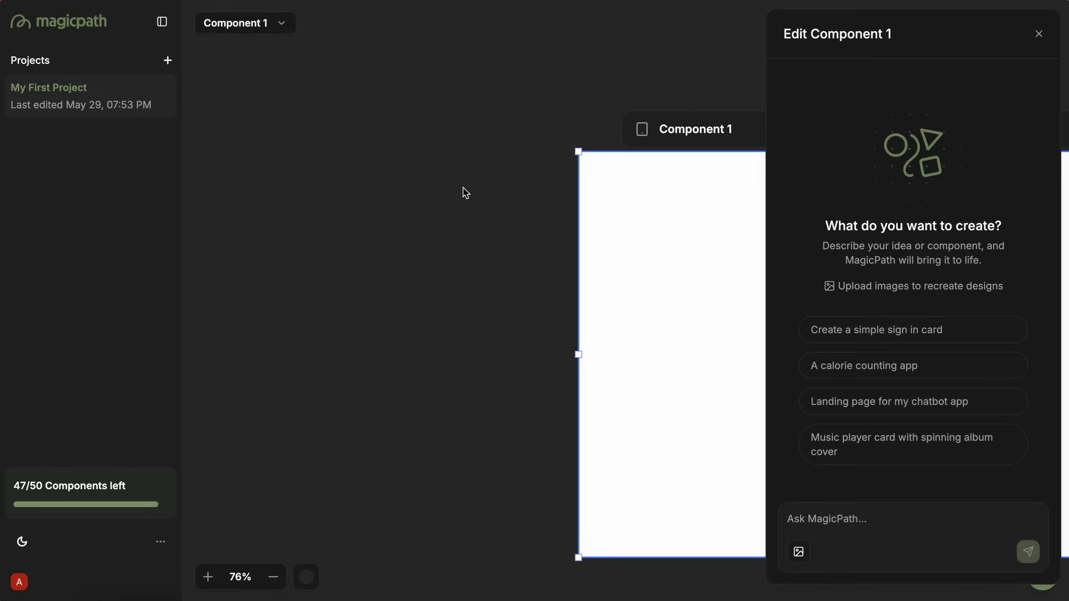
left_click(313, 137)
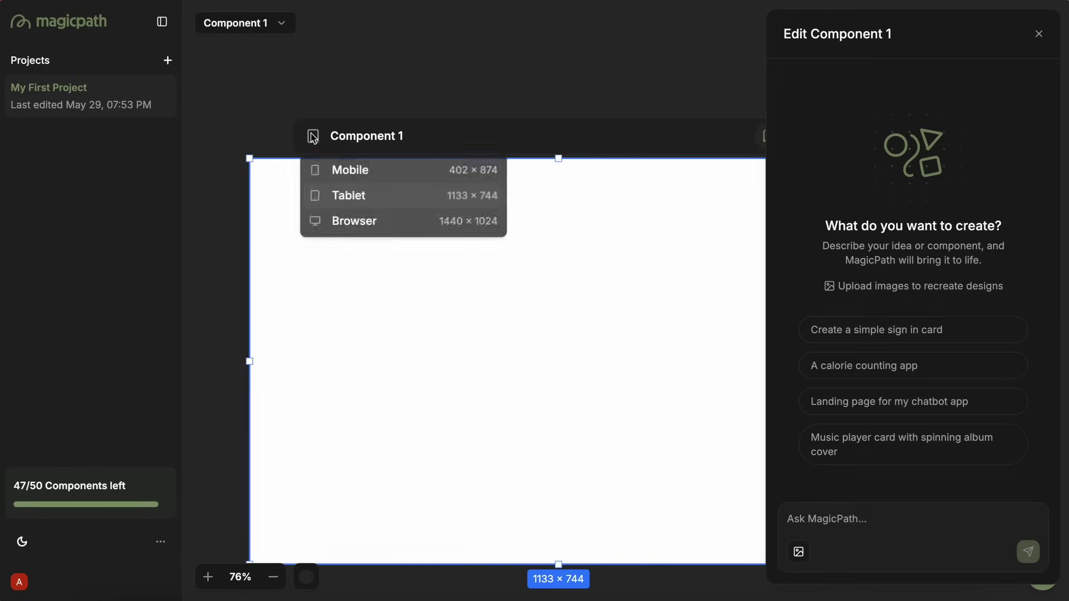
left_click(359, 223)
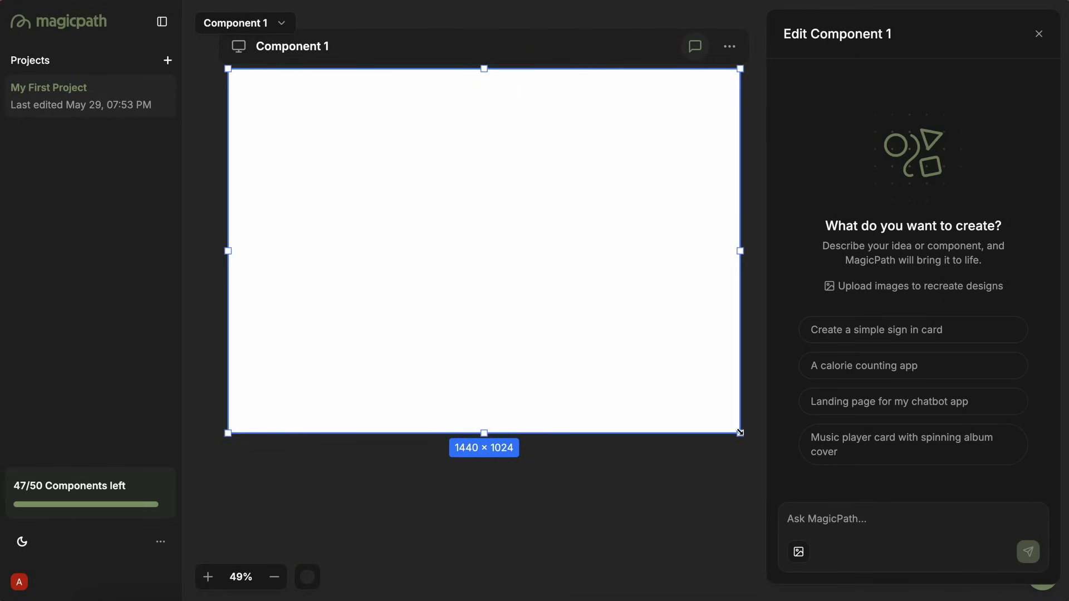
- Resize the frame to a custom 1363 × 975 and move it up and left on the canvas
left_click_drag(739, 431, 712, 415)
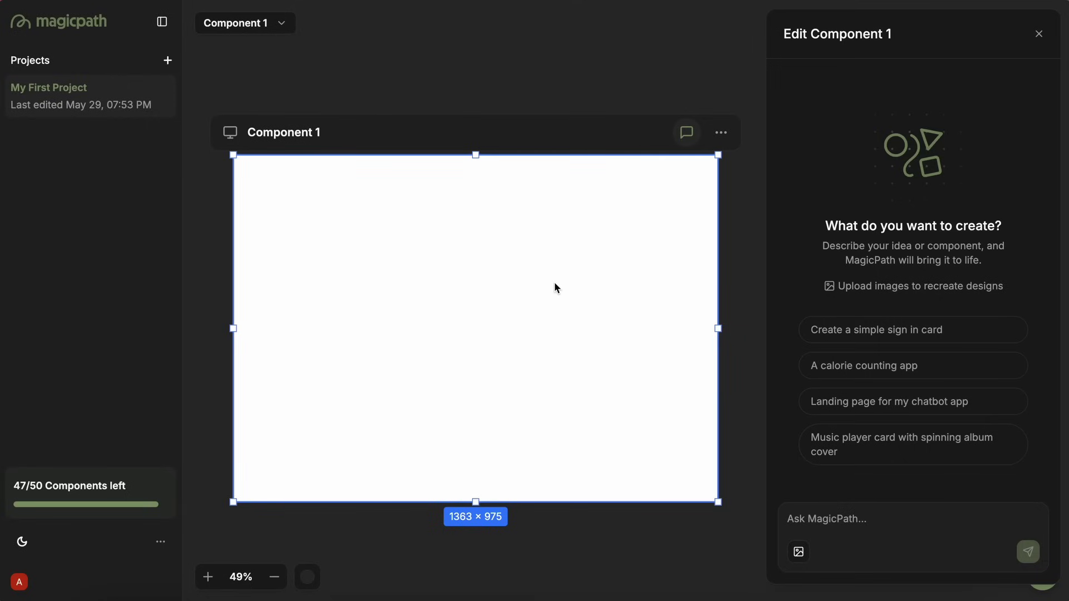
left_click_drag(312, 132, 293, 91)
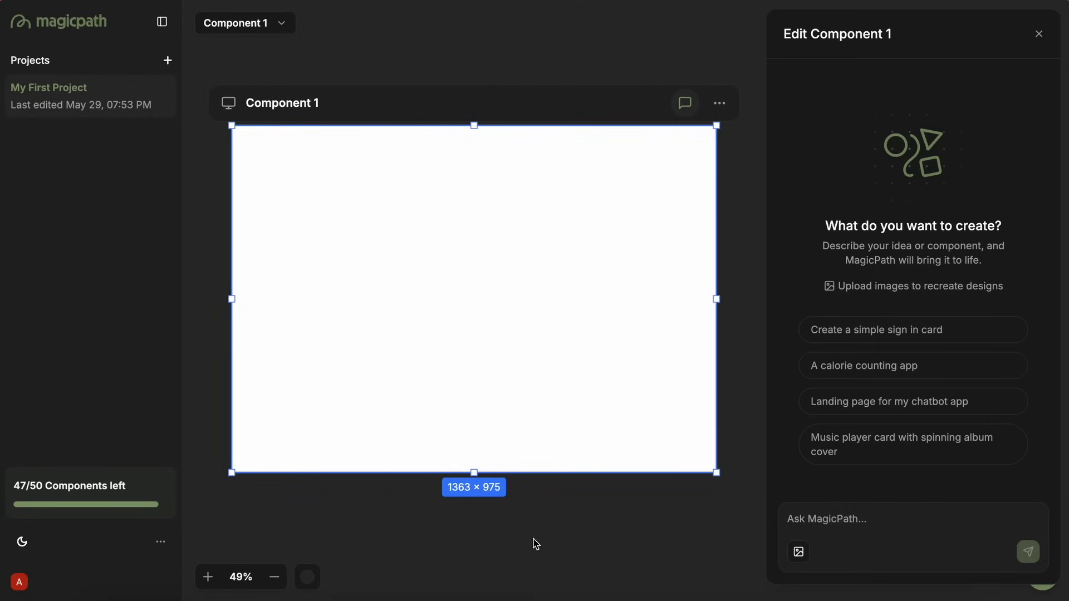
scroll(534, 544, "down", 2)
scroll(543, 510, "up", 1)
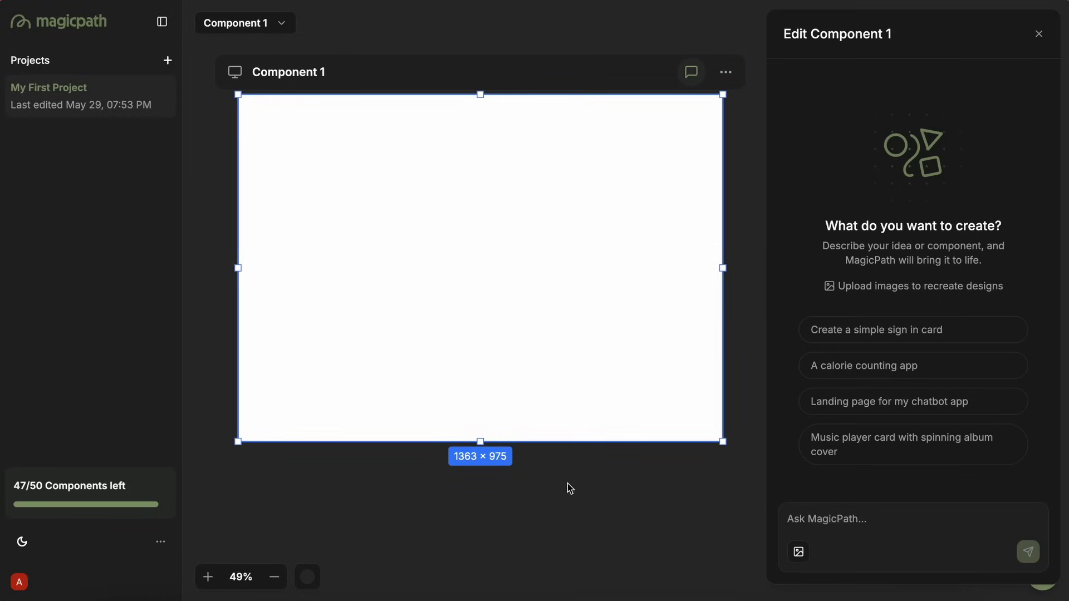
scroll(560, 493, "up", 2)
scroll(560, 494, "left", 1)
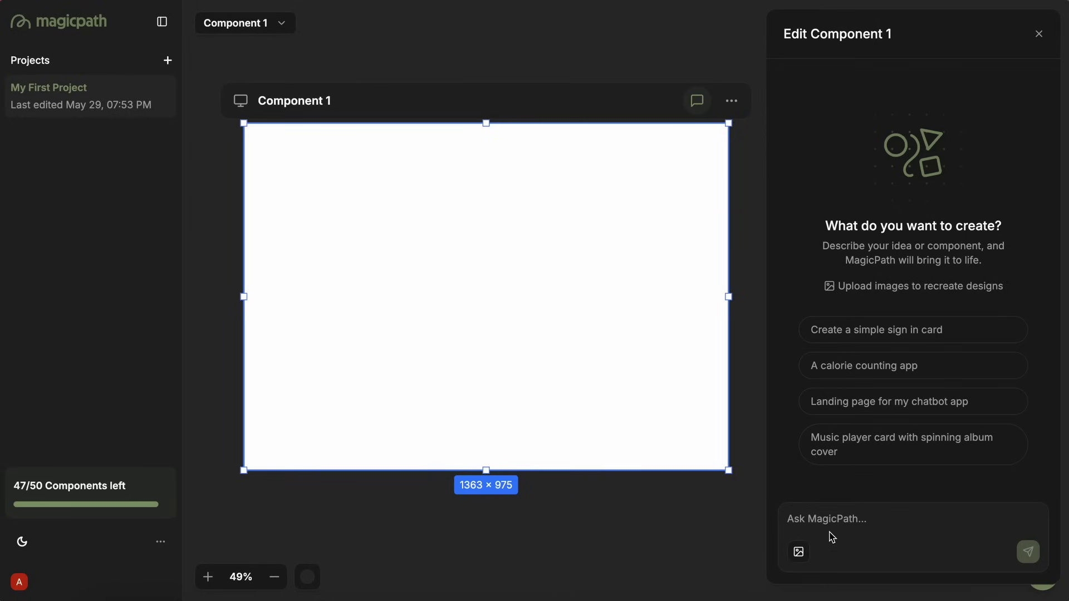
- Prompt the AI to build a water-themed music player app and send the request
type("Bu")
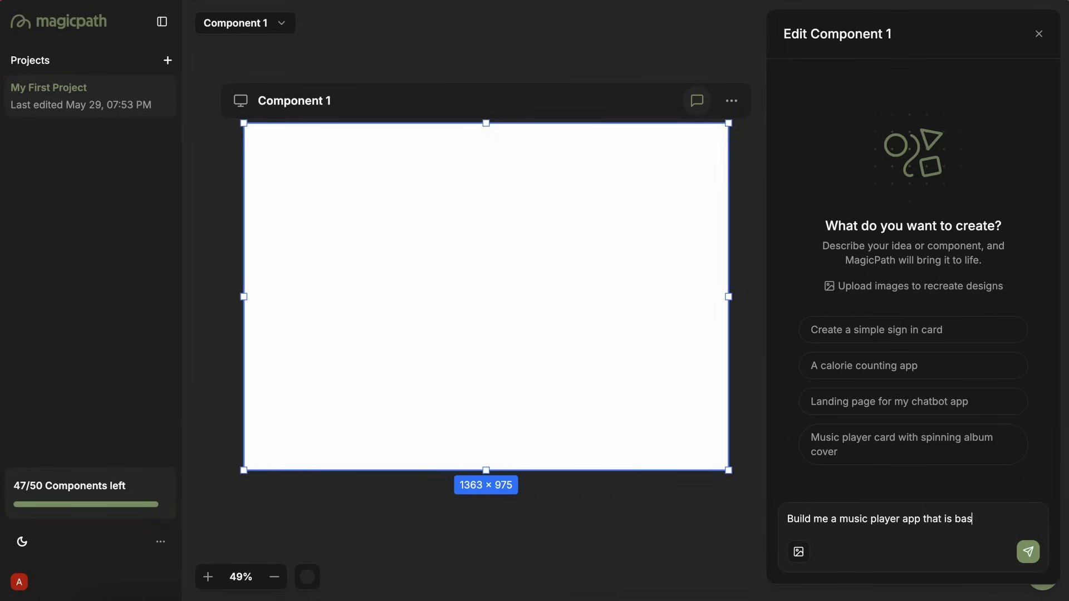
type("heme of water.")
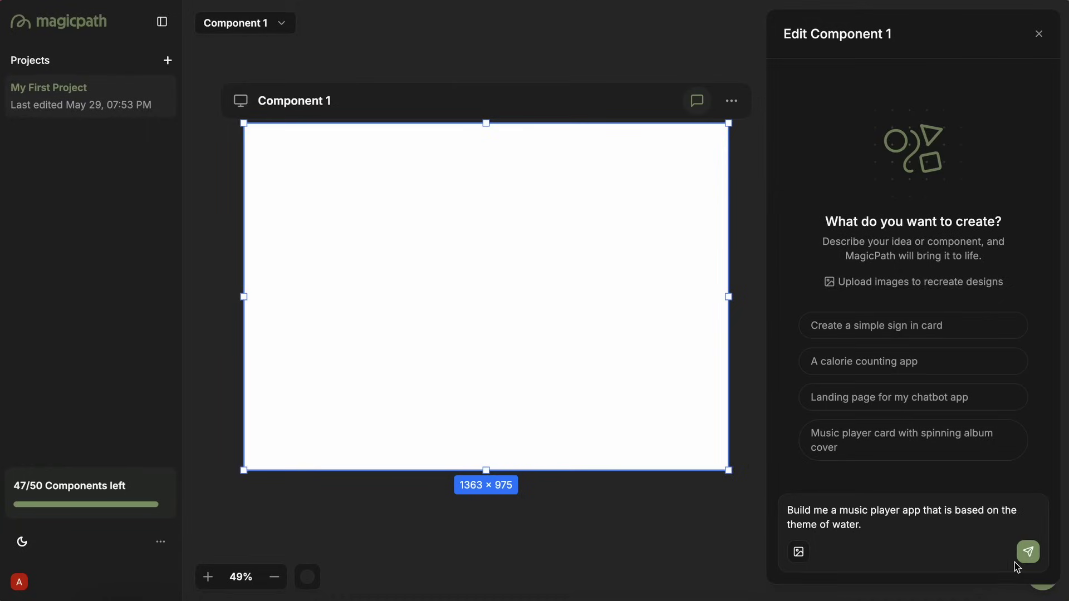
left_click(1019, 563)
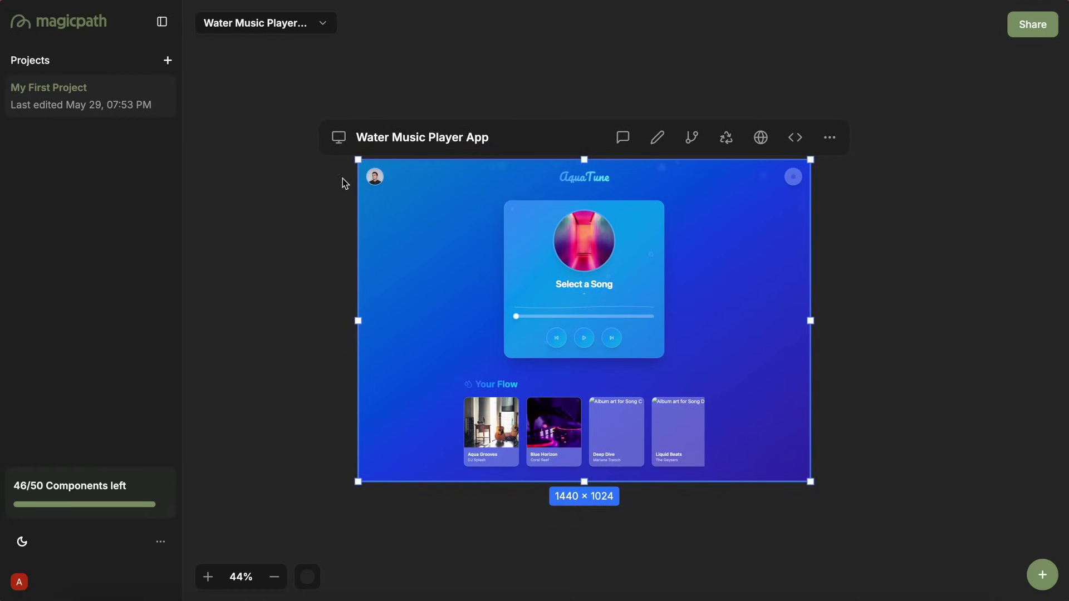
- Preview the AquaTune player at Mobile size and shift the phone frame right on the canvas
left_click(338, 137)
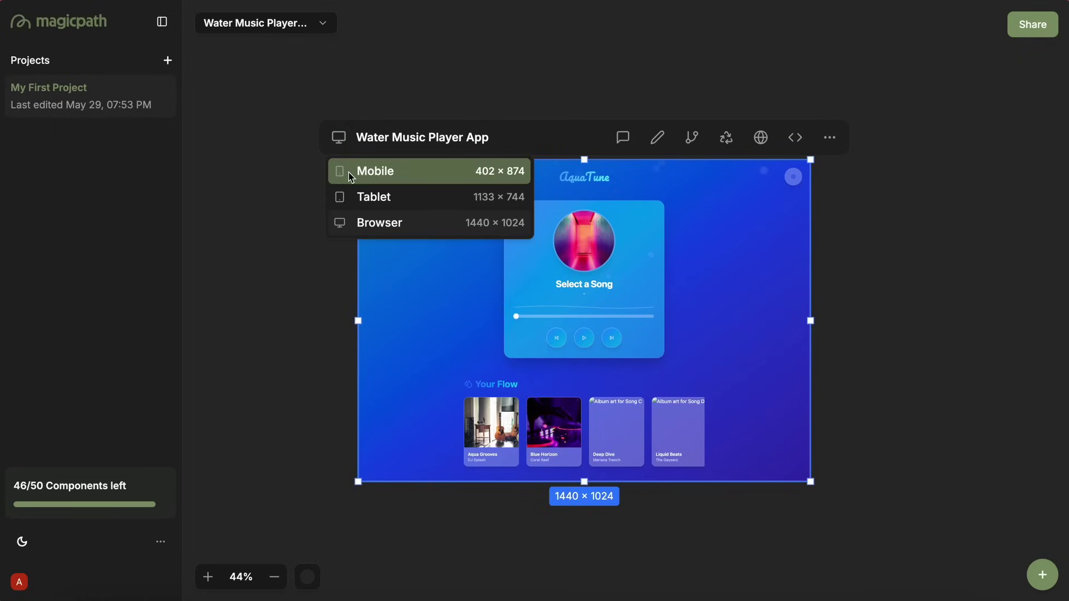
left_click(346, 170)
scroll(442, 349, "up", 5)
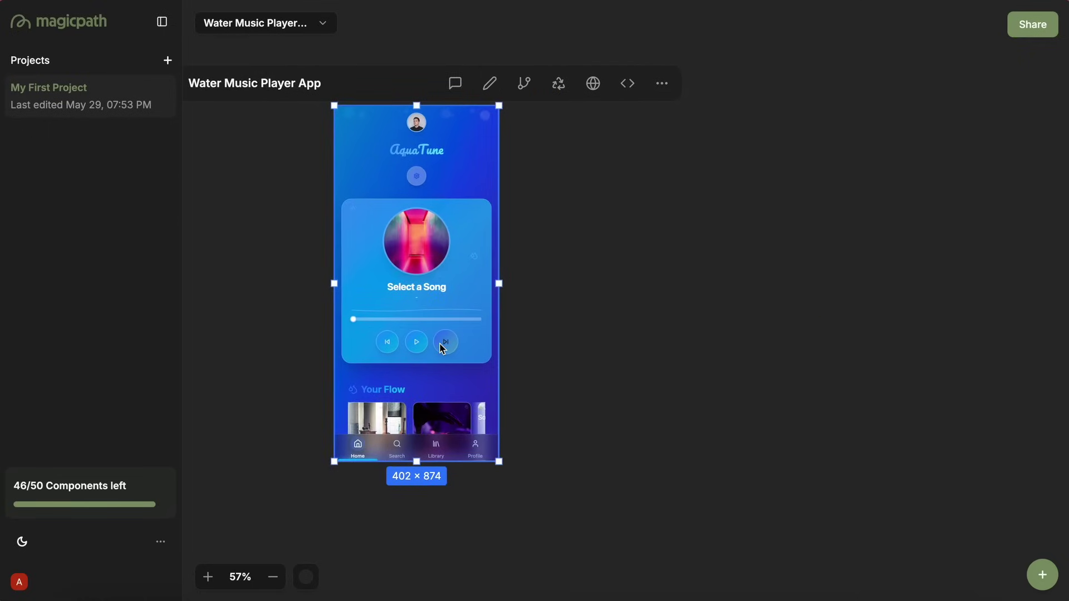
scroll(533, 141, "up", 4)
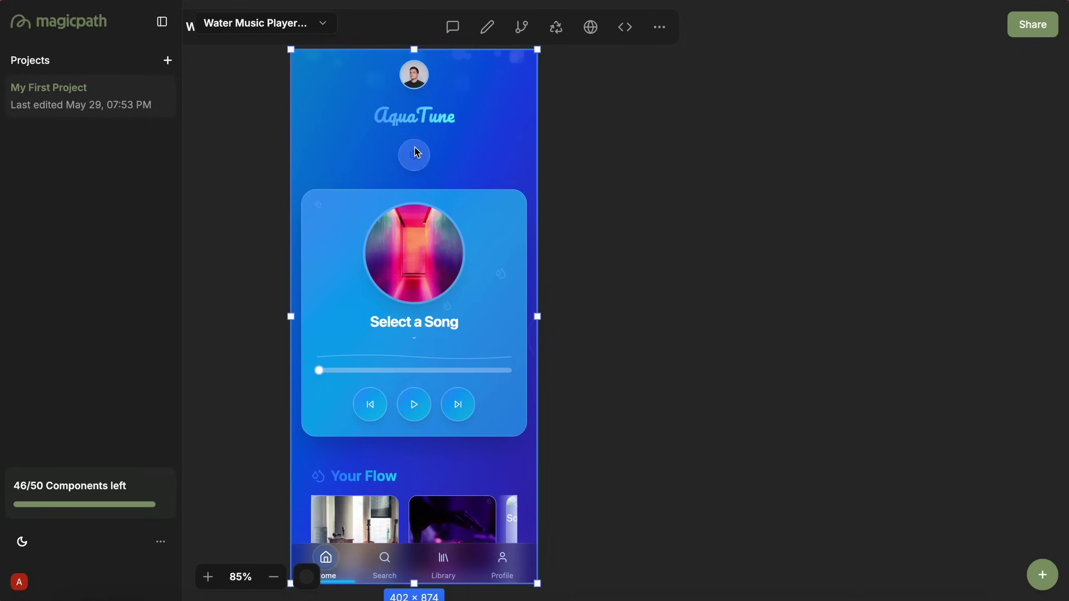
scroll(436, 365, "down", 3)
scroll(435, 365, "up", 3)
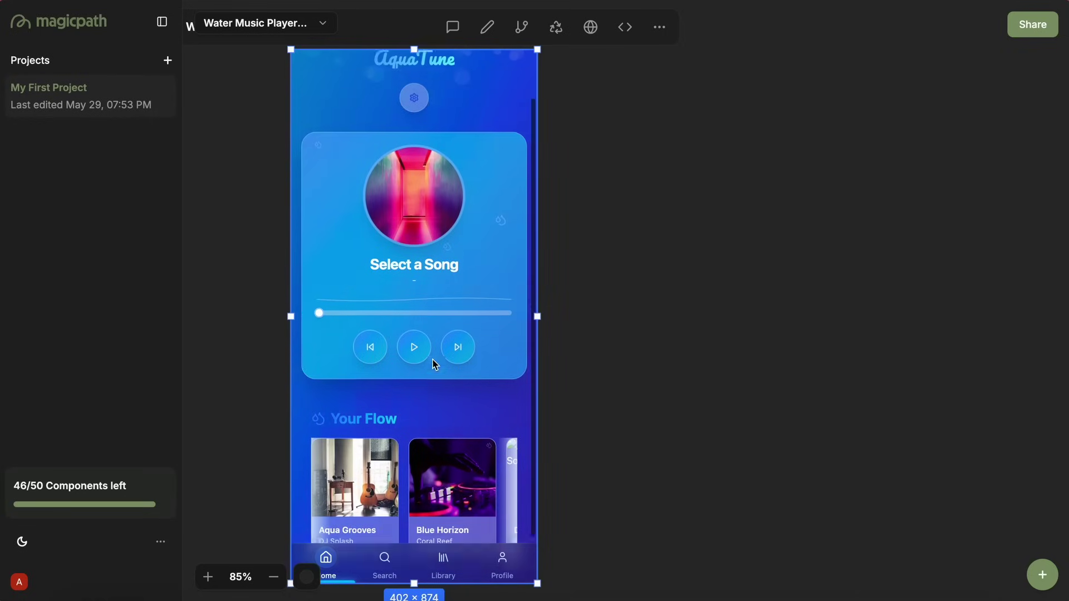
scroll(435, 364, "down", 3)
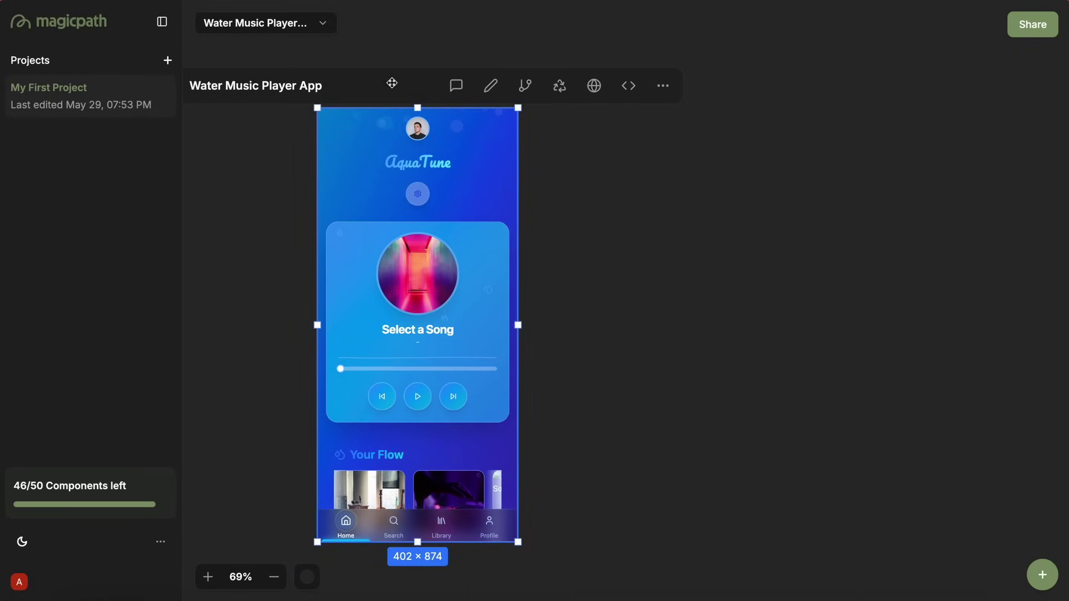
left_click_drag(386, 76, 617, 73)
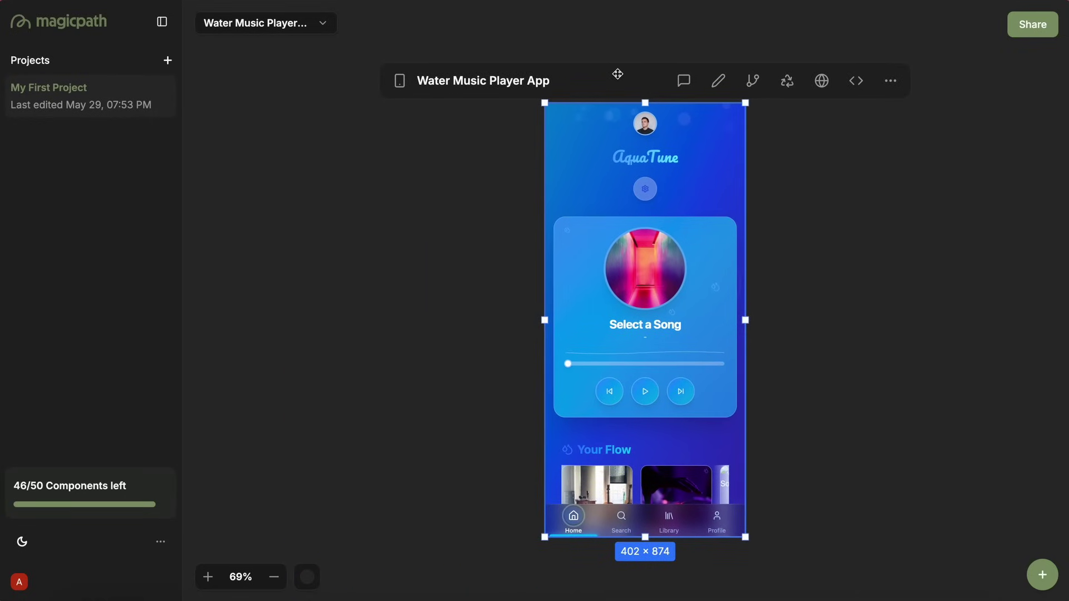
- Return the player to Browser size, recentre it, and show its chat history
left_click(399, 81)
left_click(442, 165)
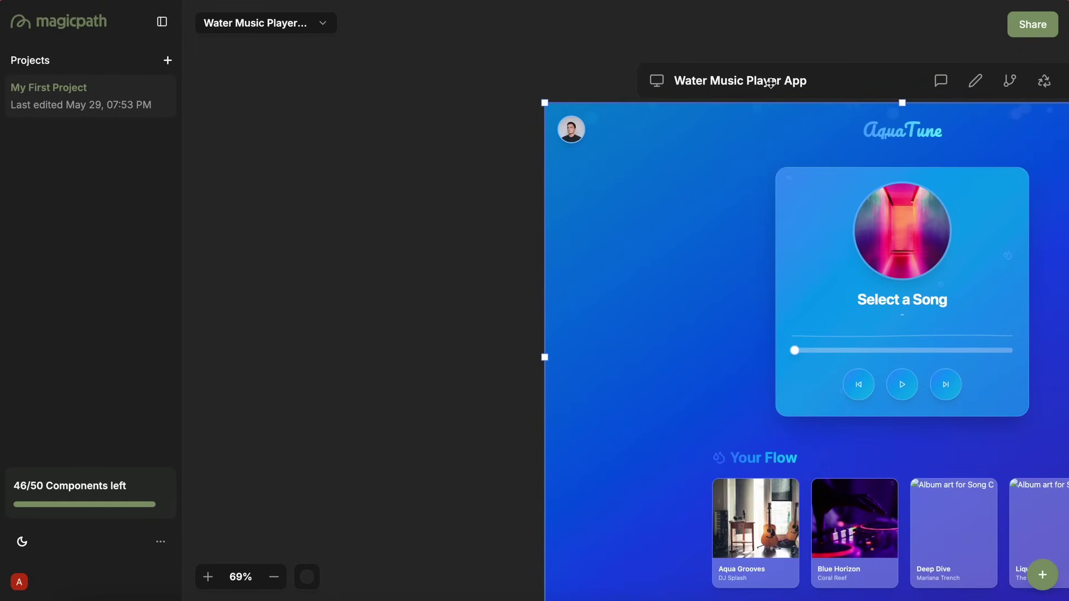
left_click_drag(767, 79, 473, 59)
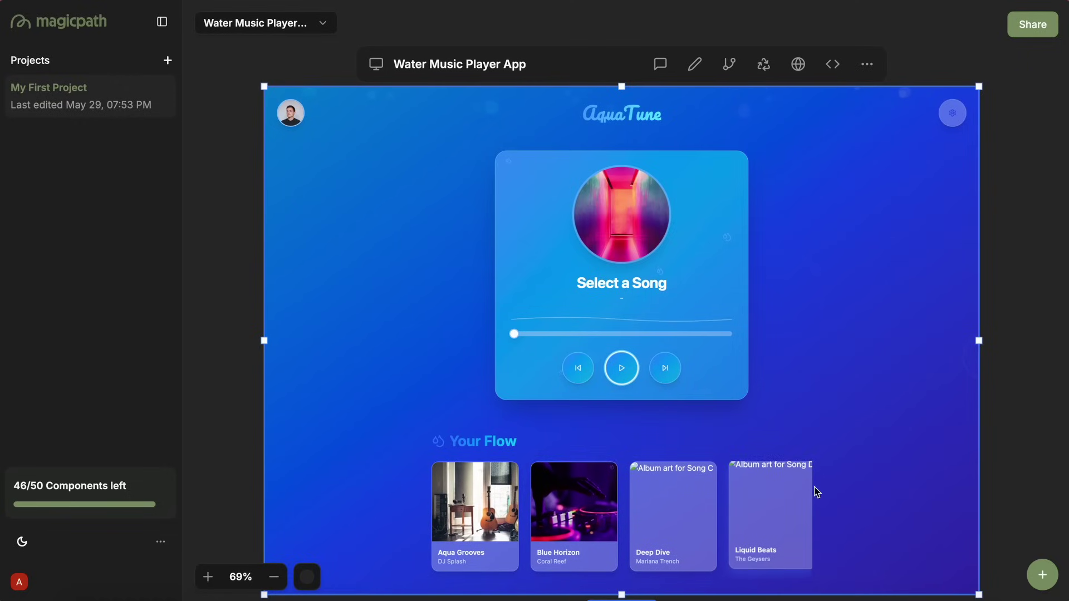
scroll(816, 492, "down", 3)
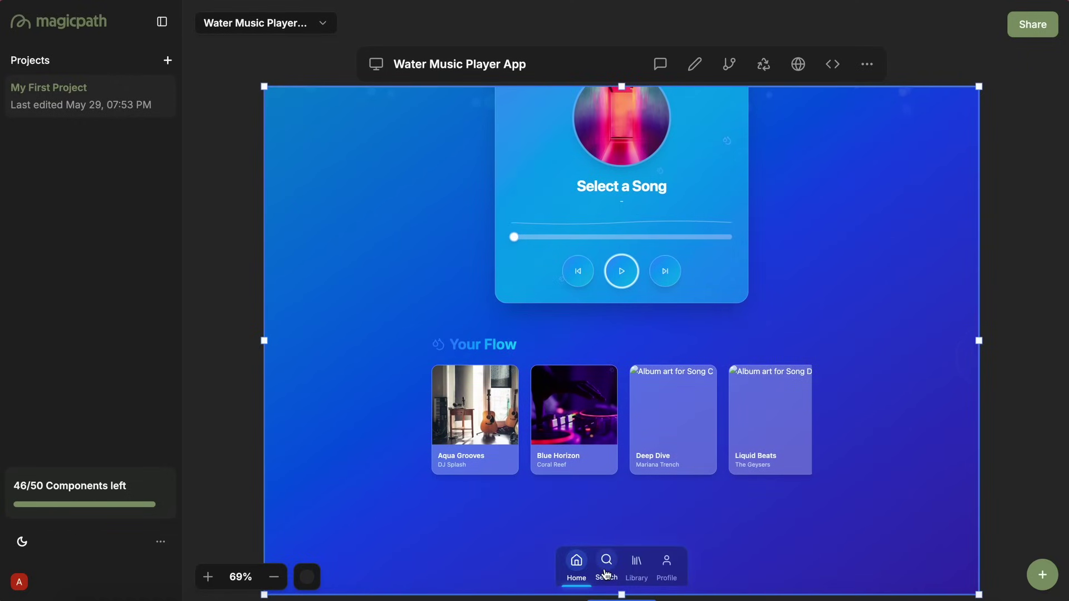
scroll(755, 420, "up", 3)
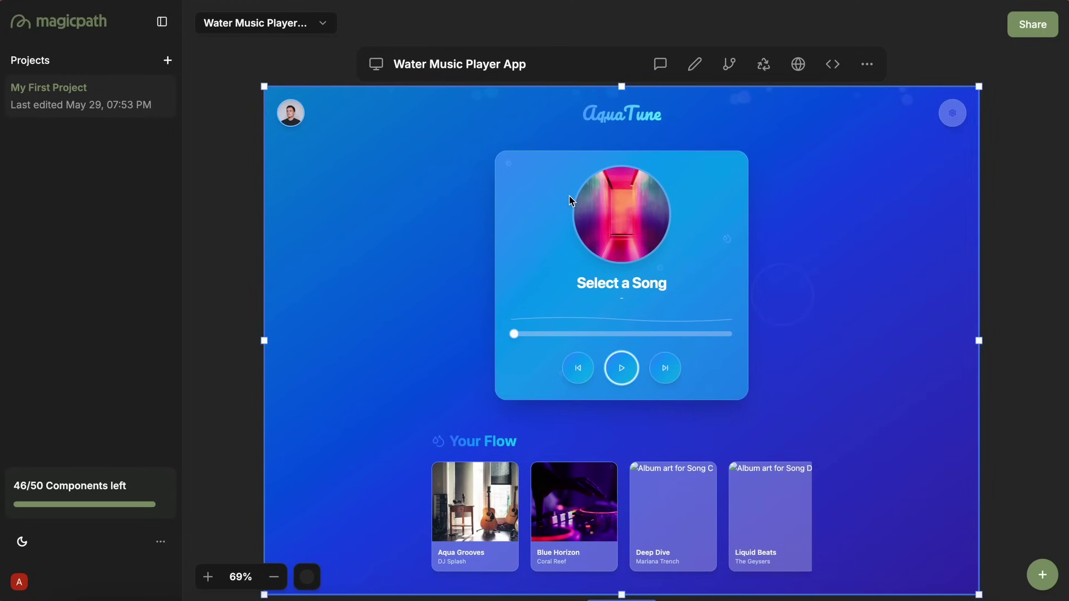
left_click(660, 64)
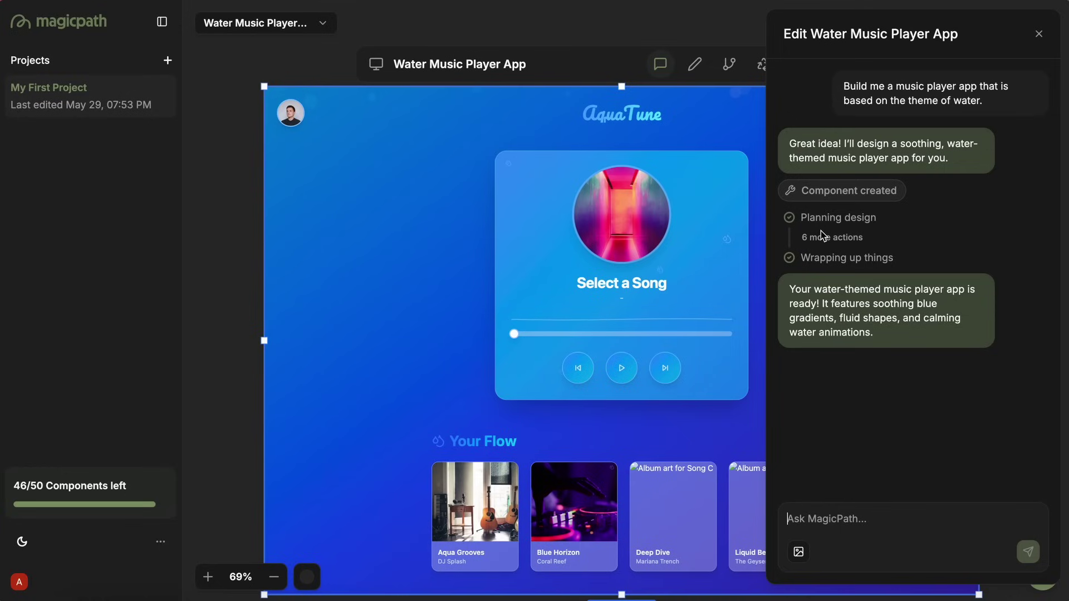
- Close the player's chat panel and switch to Style Any Element editing mode
left_click(863, 533)
left_click(1039, 34)
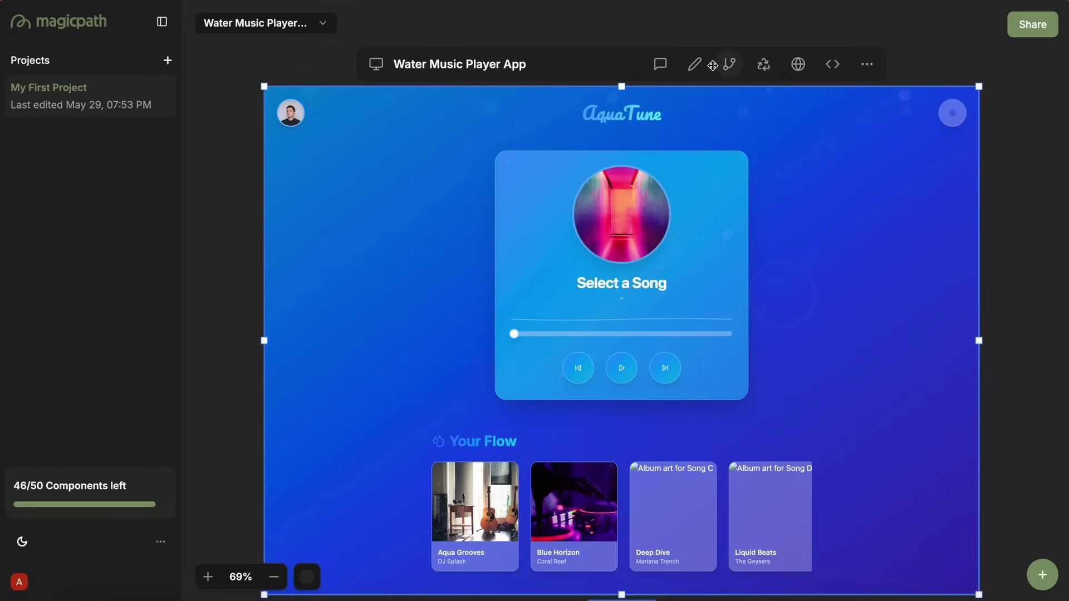
left_click(695, 64)
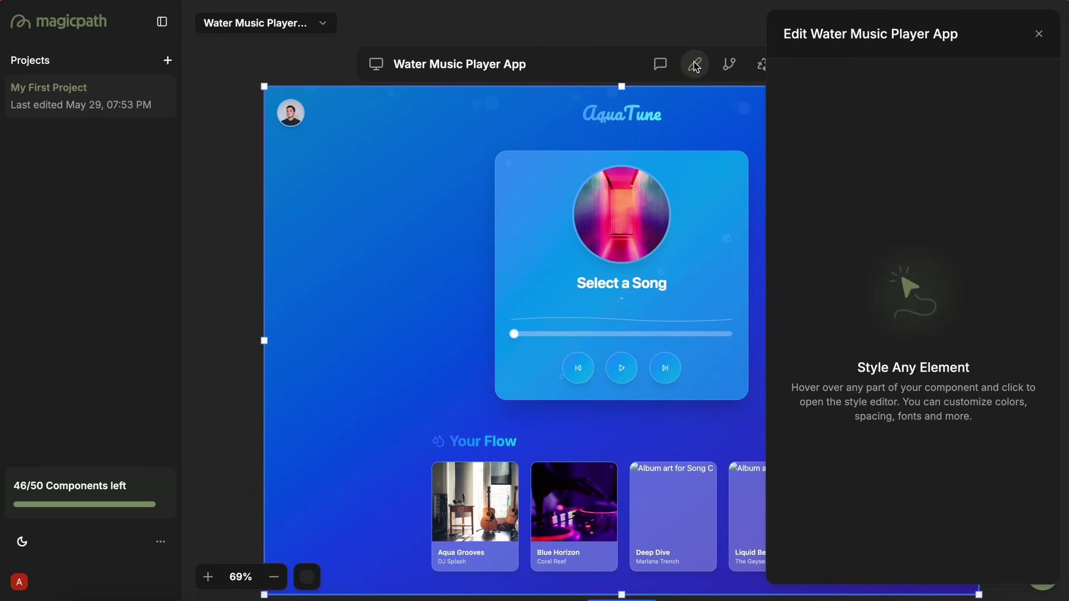
- Make the Select a Song heading italic and change its font to Inter
left_click(627, 291)
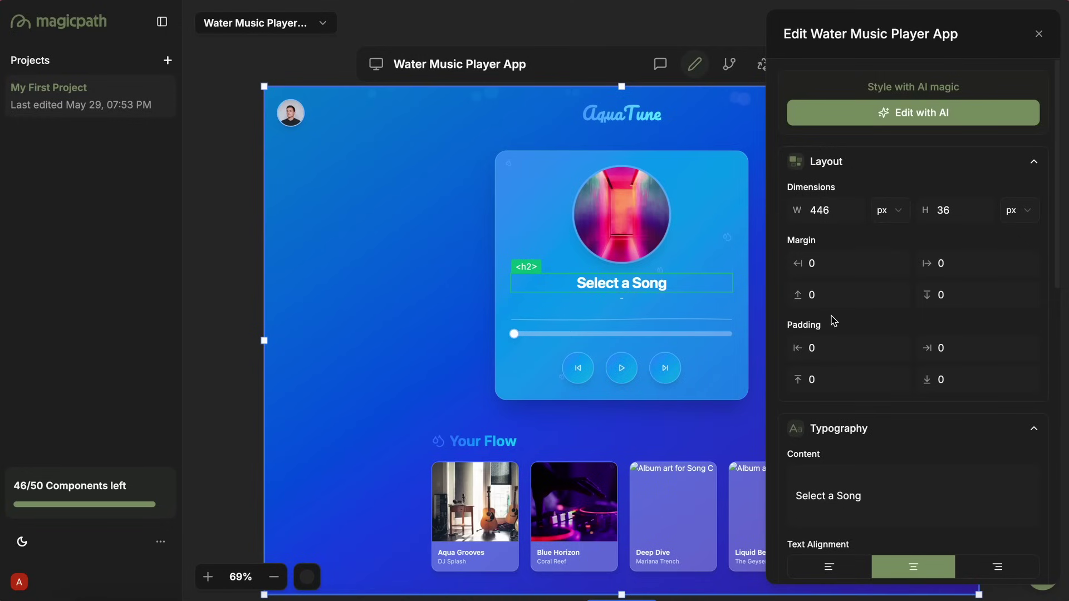
scroll(832, 321, "down", 3)
scroll(831, 322, "down", 2)
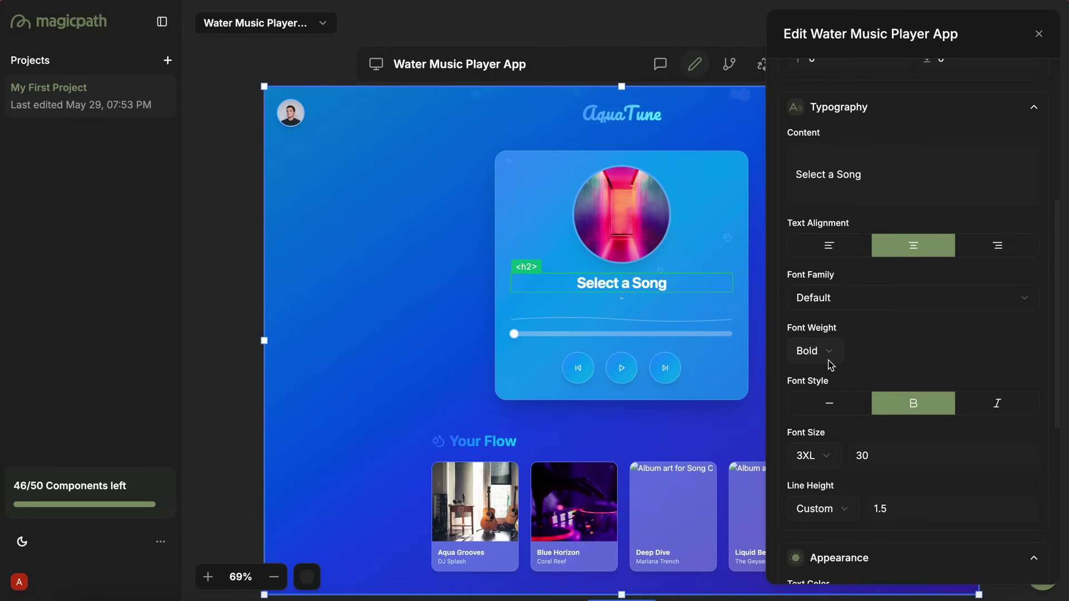
scroll(830, 364, "down", 2)
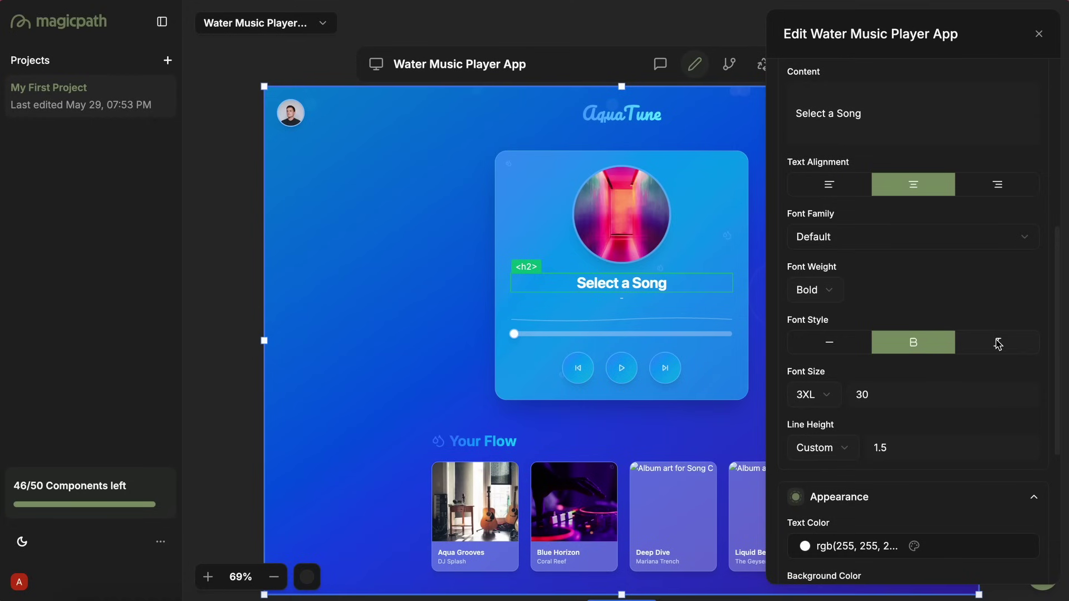
left_click(998, 344)
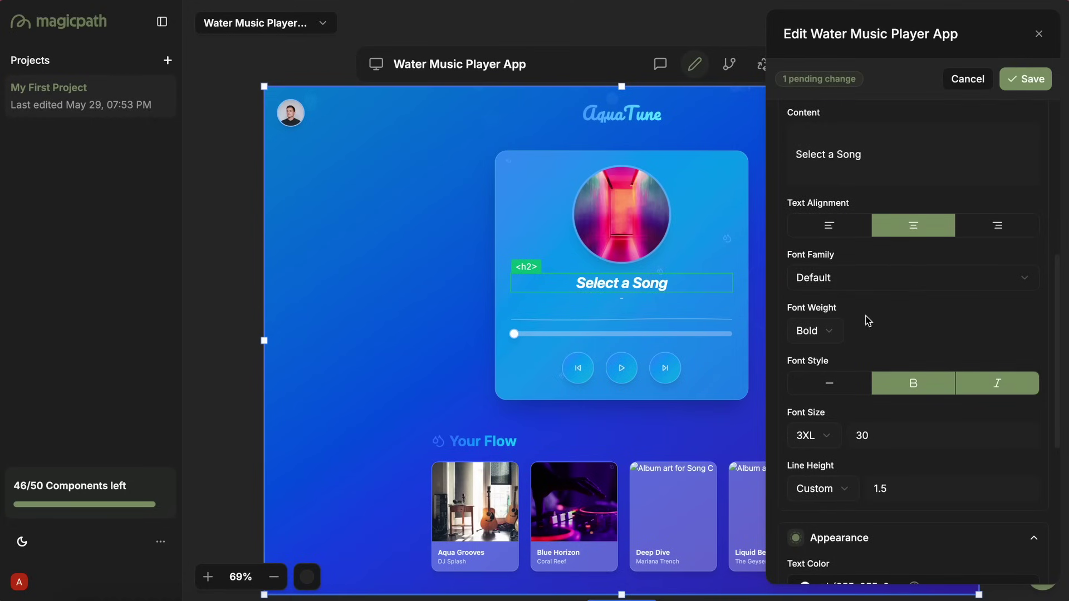
left_click(850, 276)
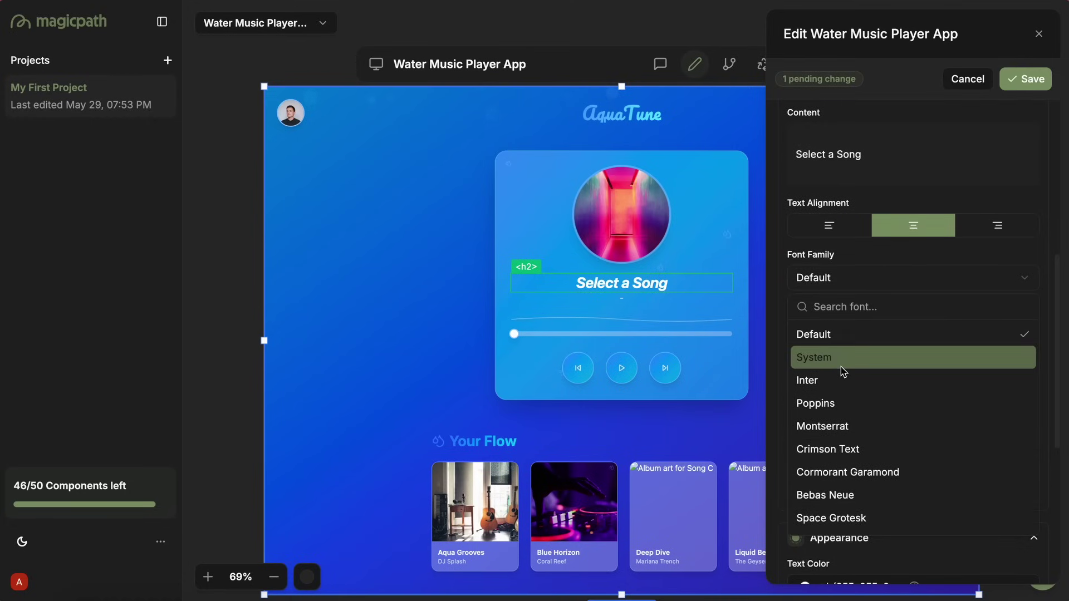
left_click(841, 381)
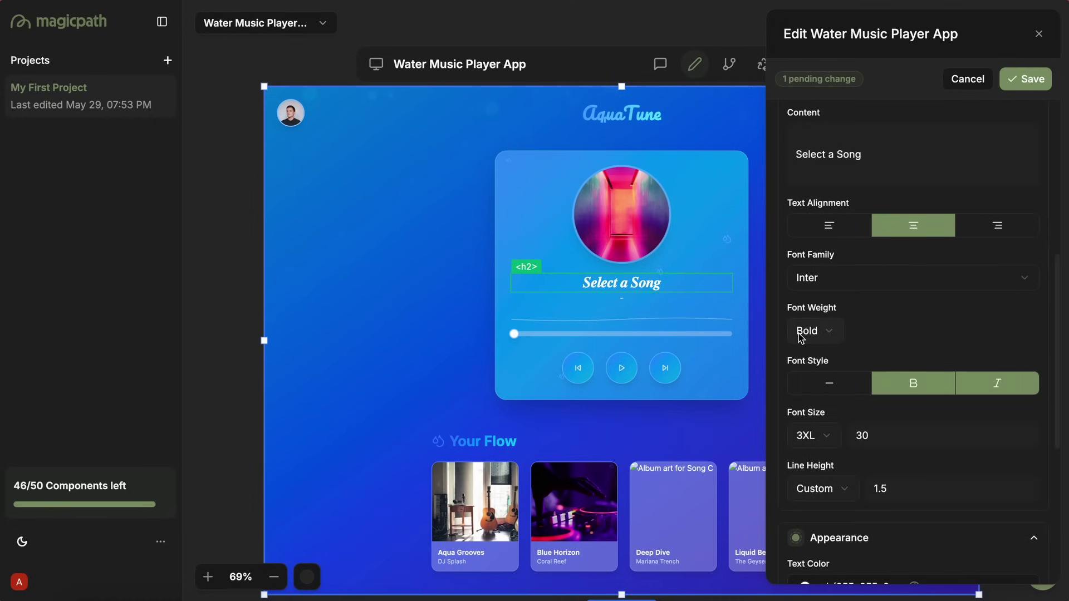
- Save the heading style changes and close the component editor
left_click(686, 220)
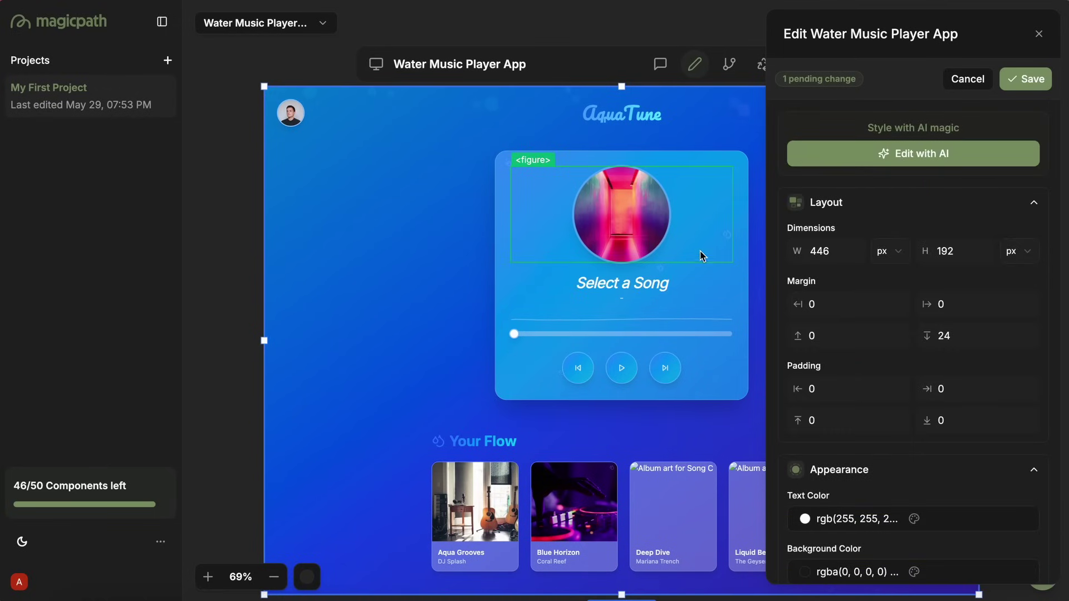
left_click(686, 287)
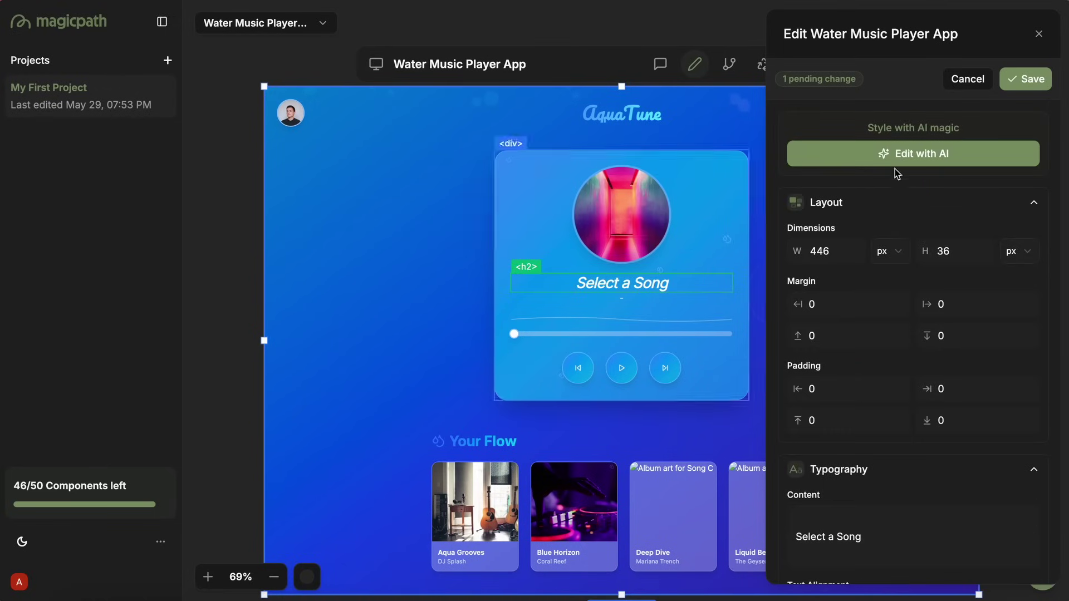
left_click(1024, 80)
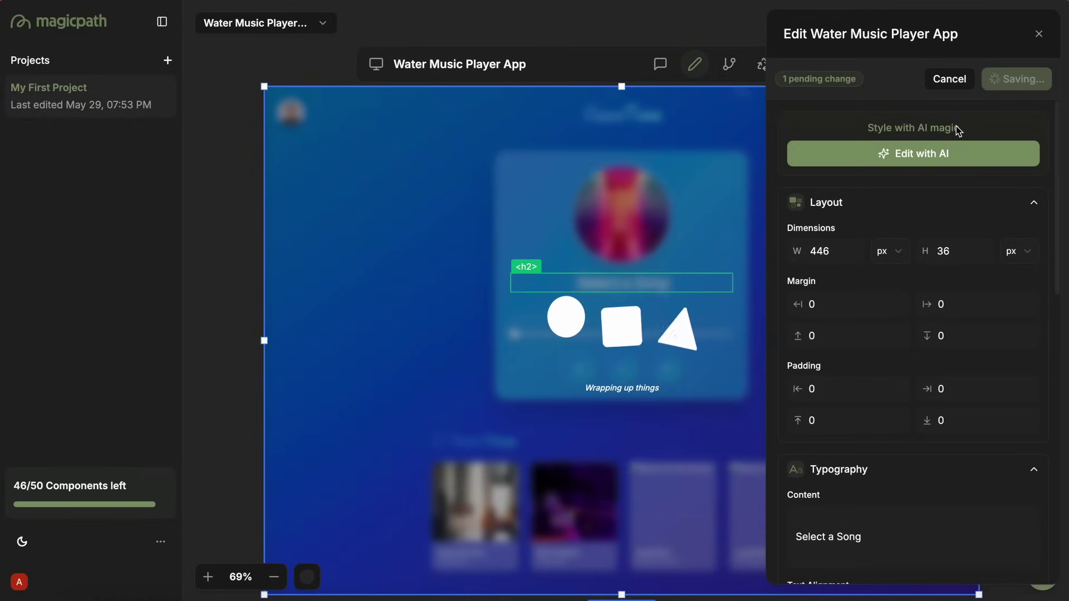
left_click(966, 87)
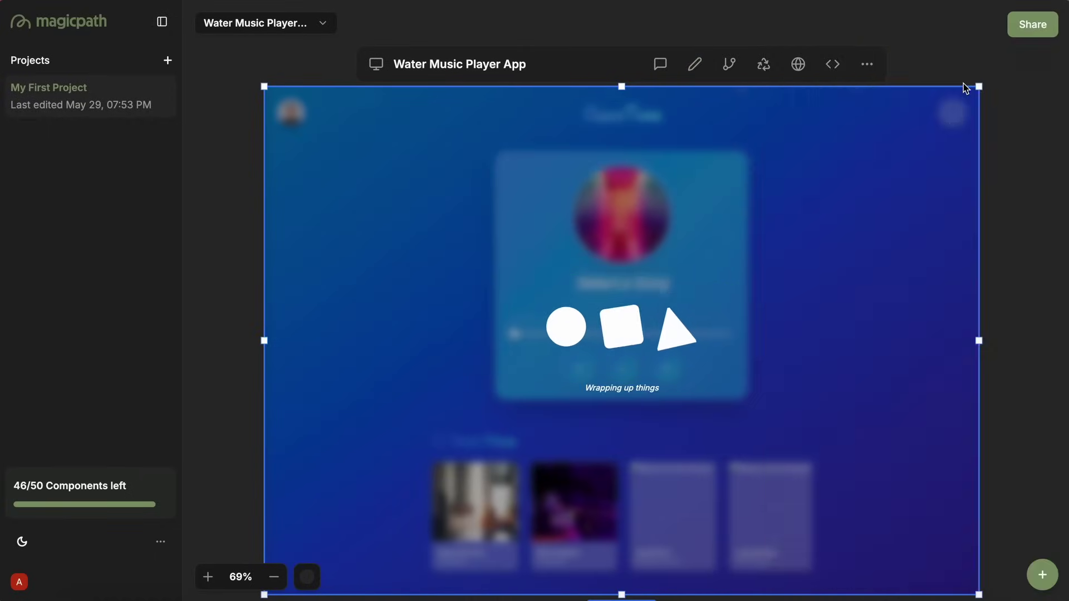
- Add a flow step left of the player, requesting 'Make me a signin page'
left_click(726, 69)
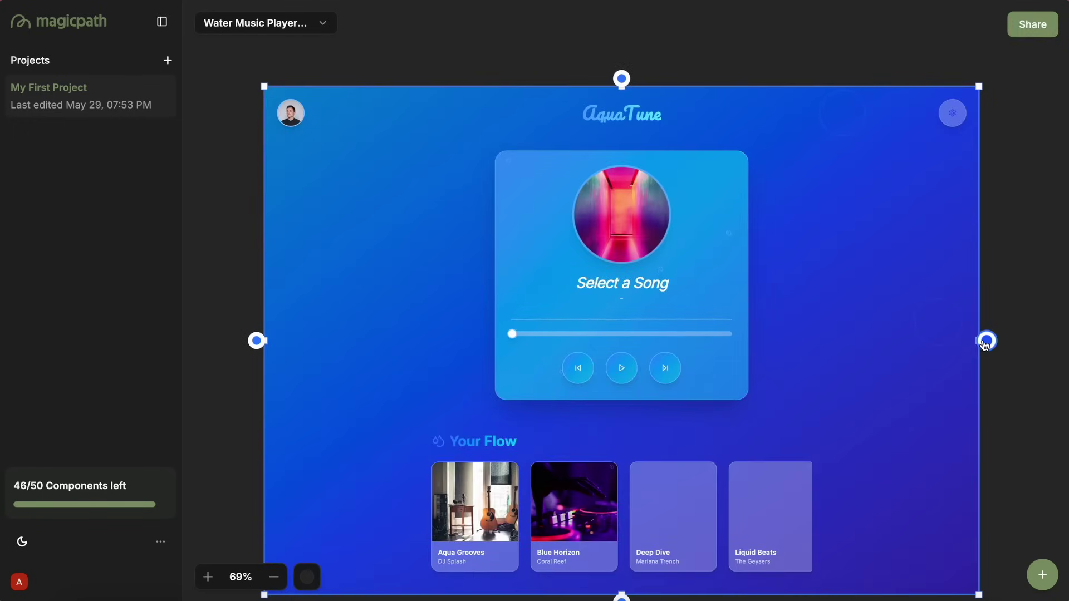
left_click(256, 340)
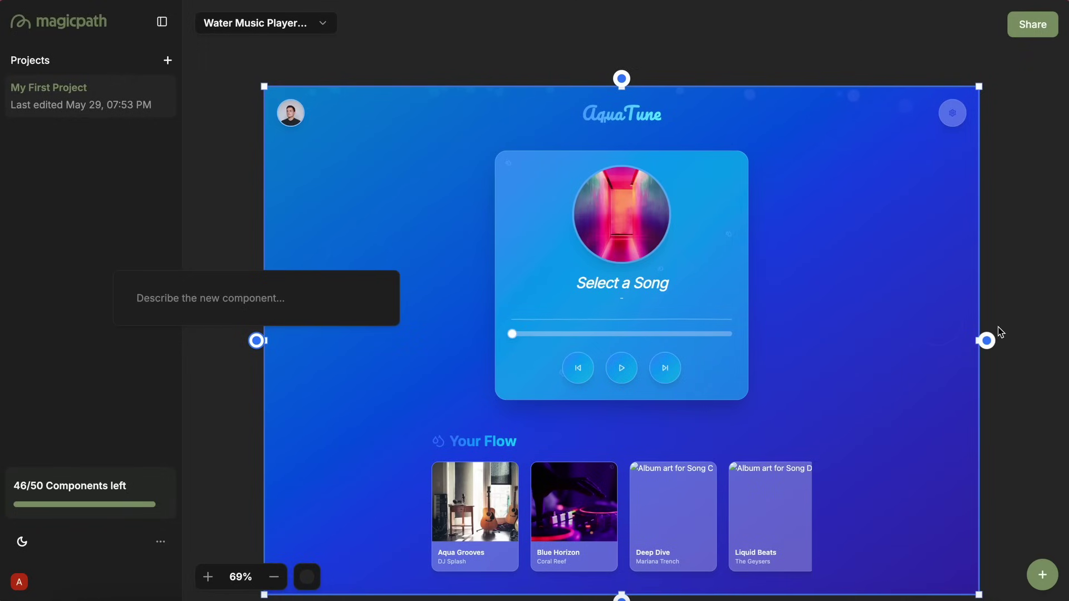
left_click(986, 340)
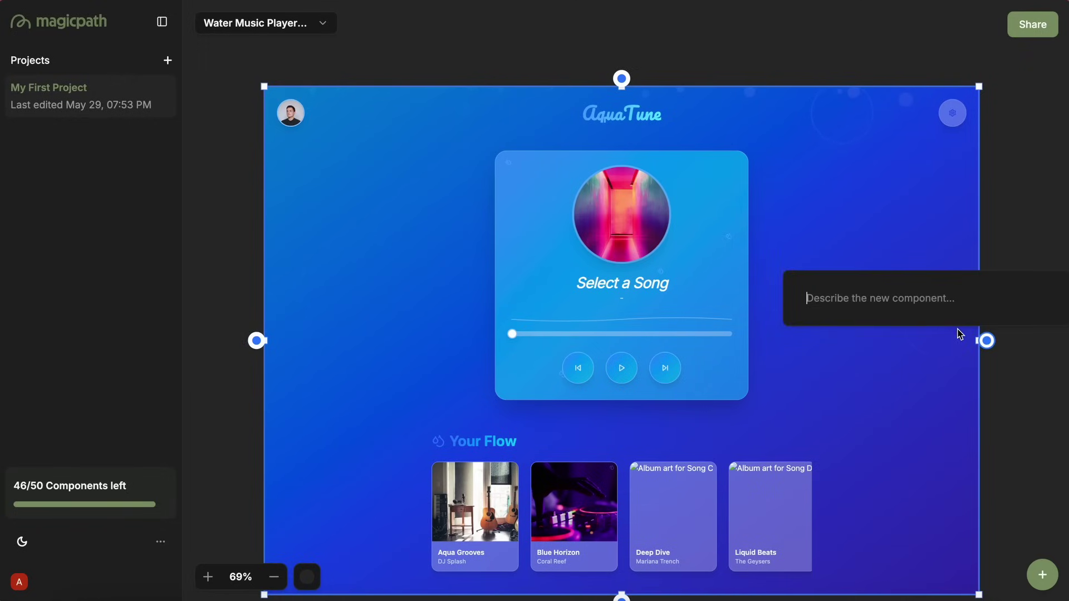
left_click(256, 340)
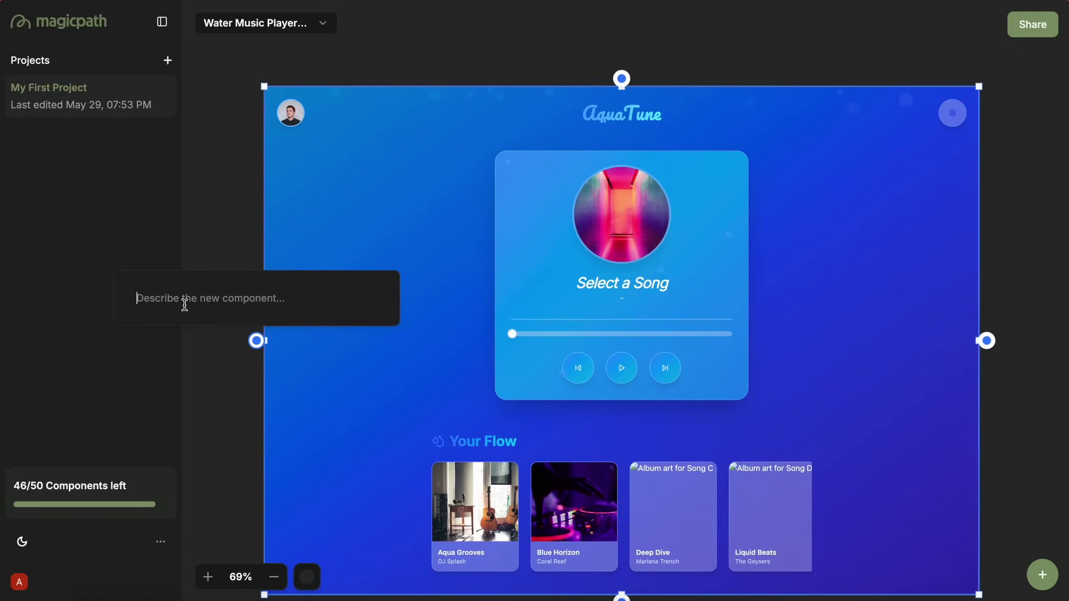
type("Make m")
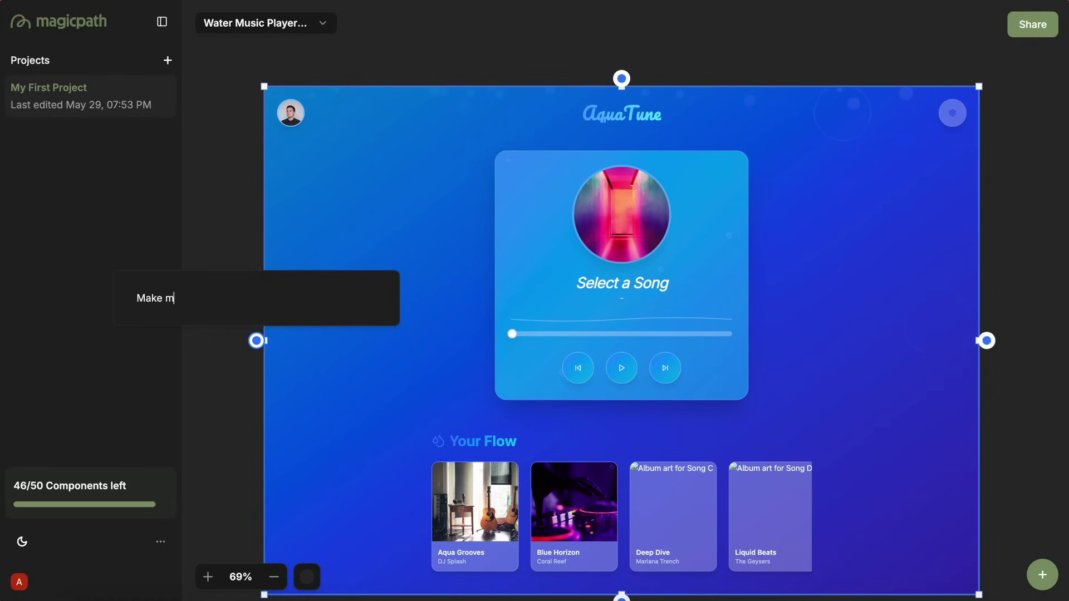
type("e a signi")
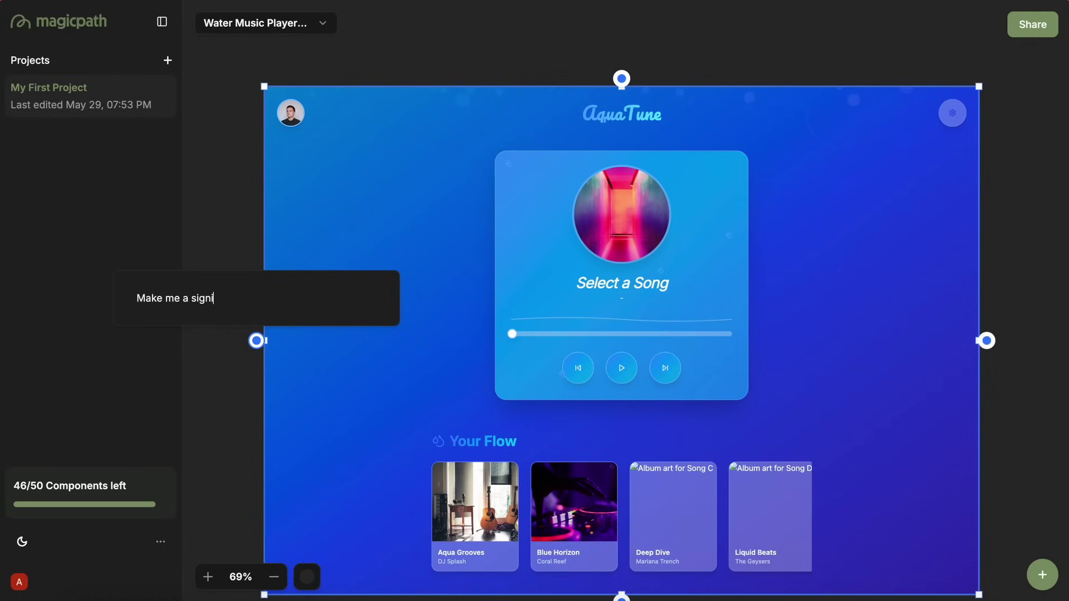
type("n page")
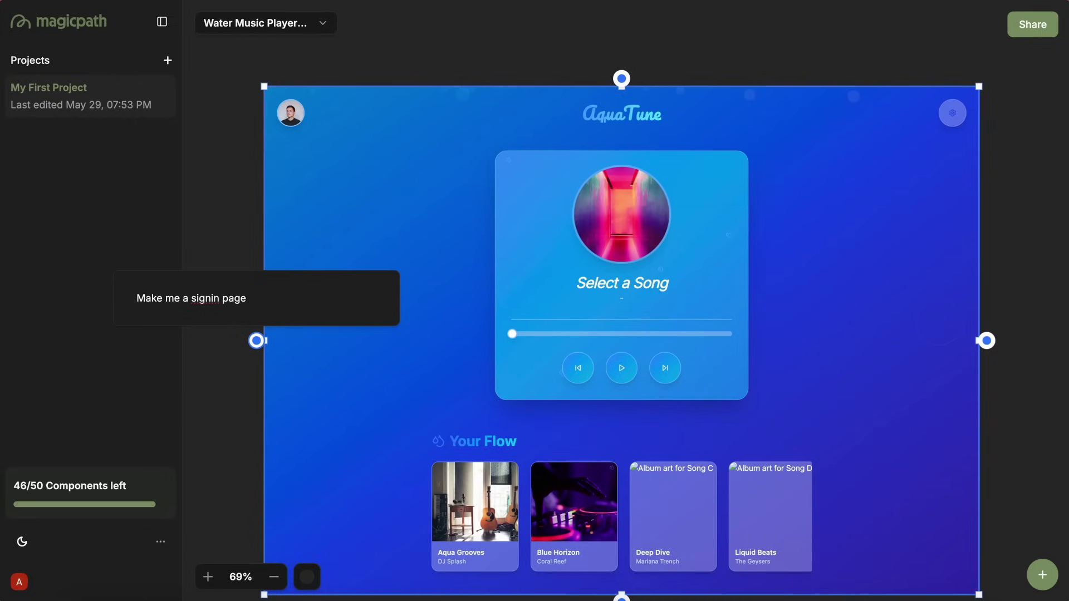
key("Escape")
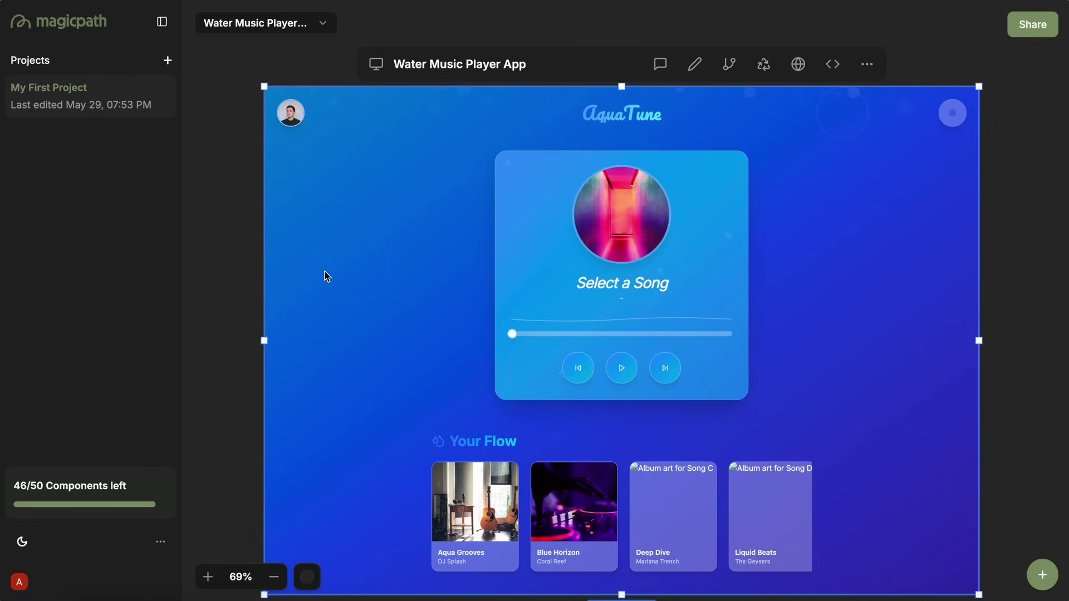
scroll(348, 284, "down", 4)
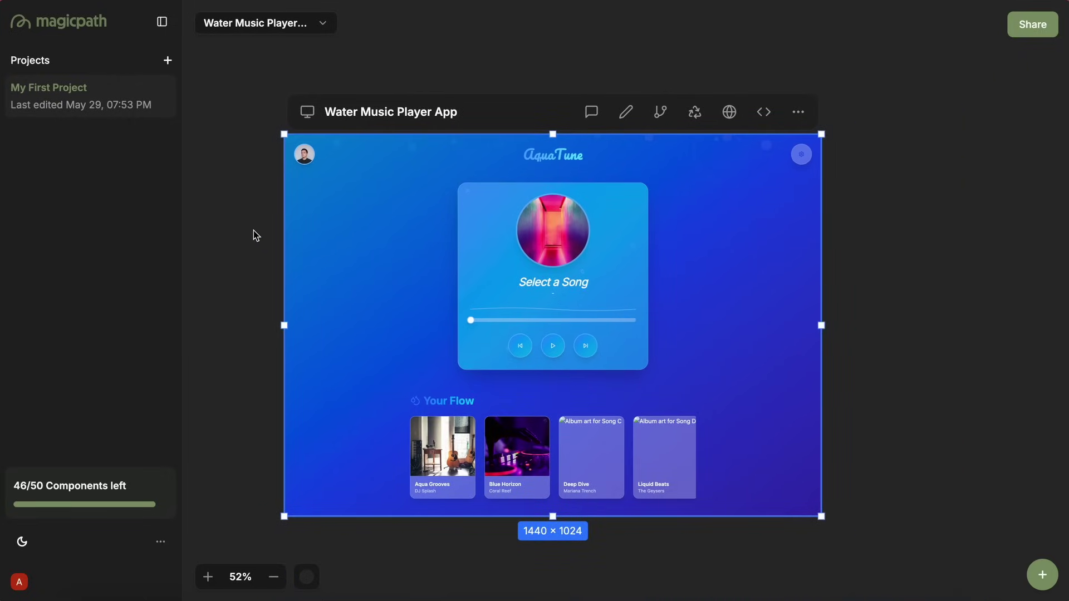
- Bring the generating sign-in flow step into view and select it and the player frame
left_click(256, 235)
scroll(354, 243, "left", 5)
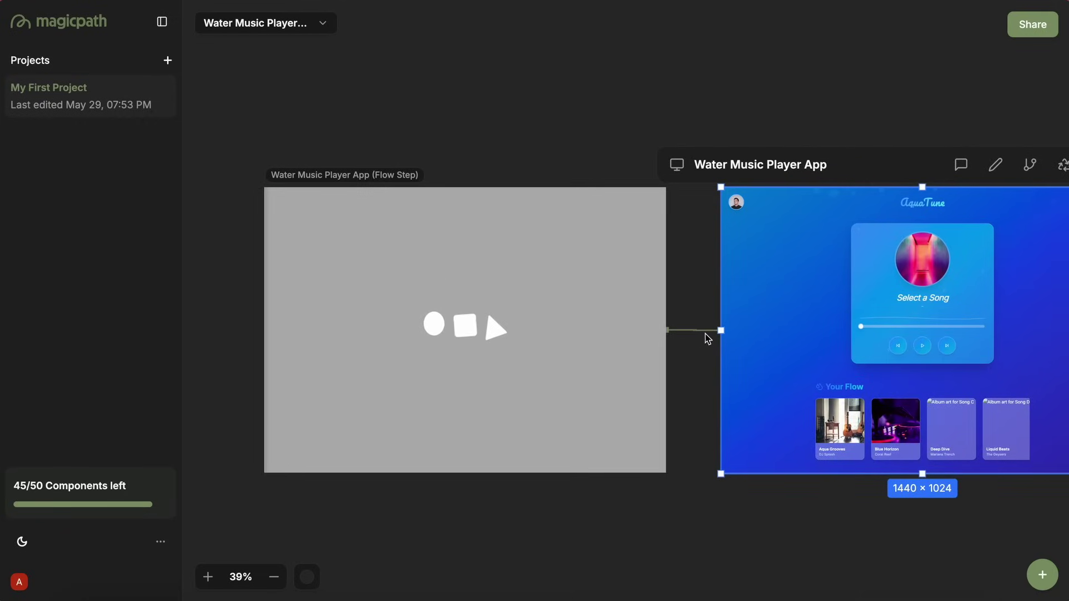
scroll(687, 334, "up", 3)
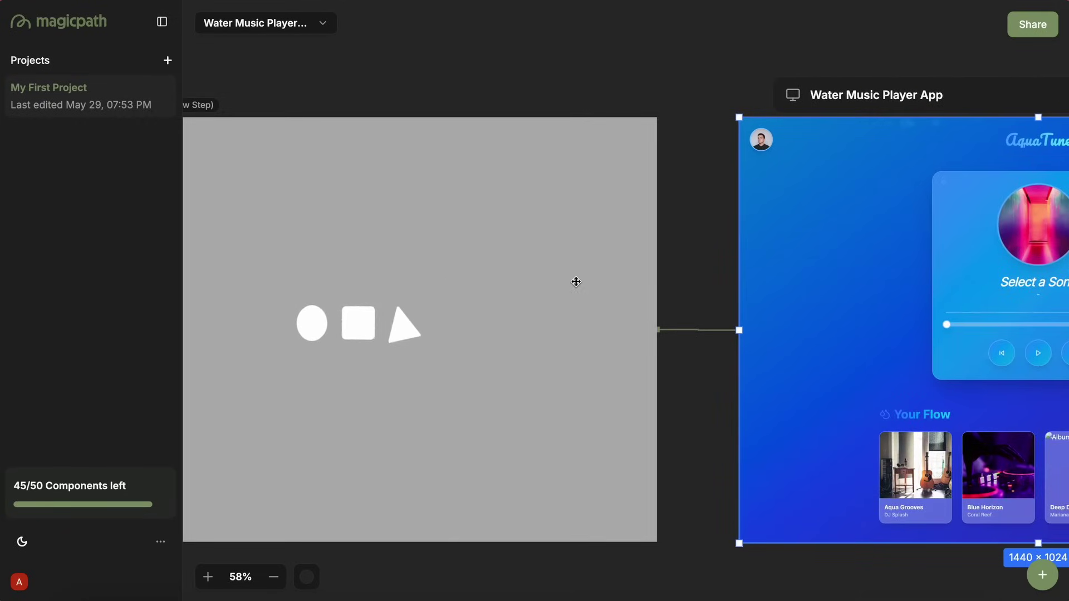
left_click(575, 239)
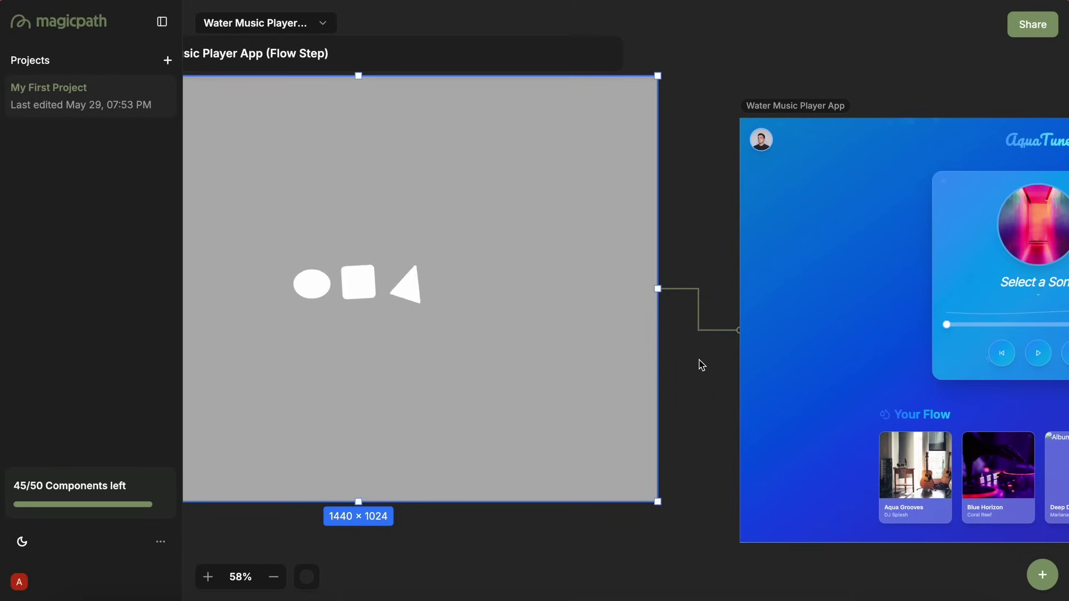
scroll(700, 365, "down", 3)
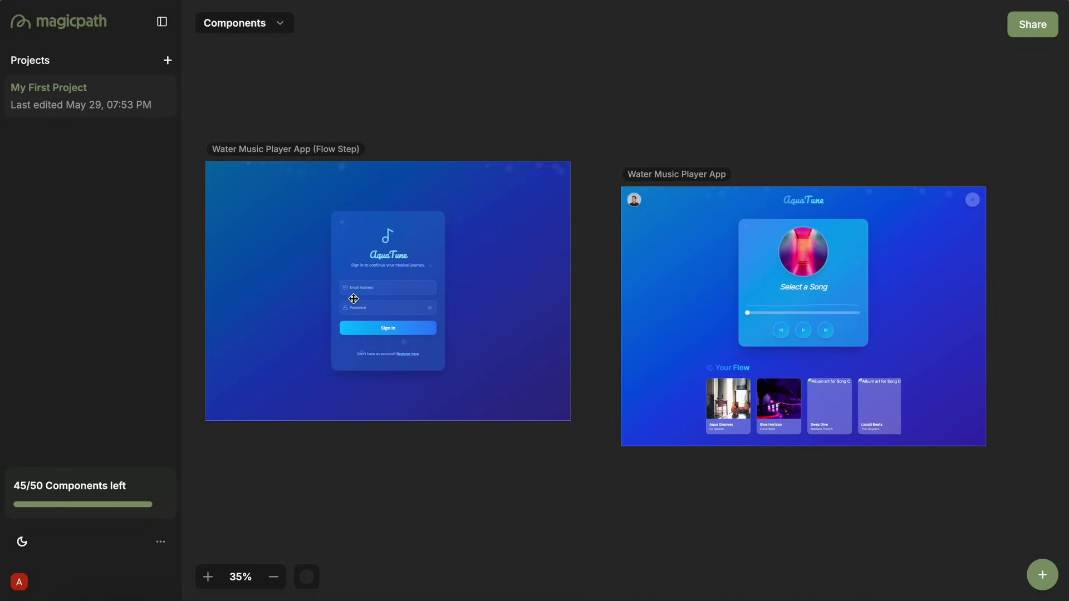
scroll(353, 299, "up", 3)
left_click(559, 259)
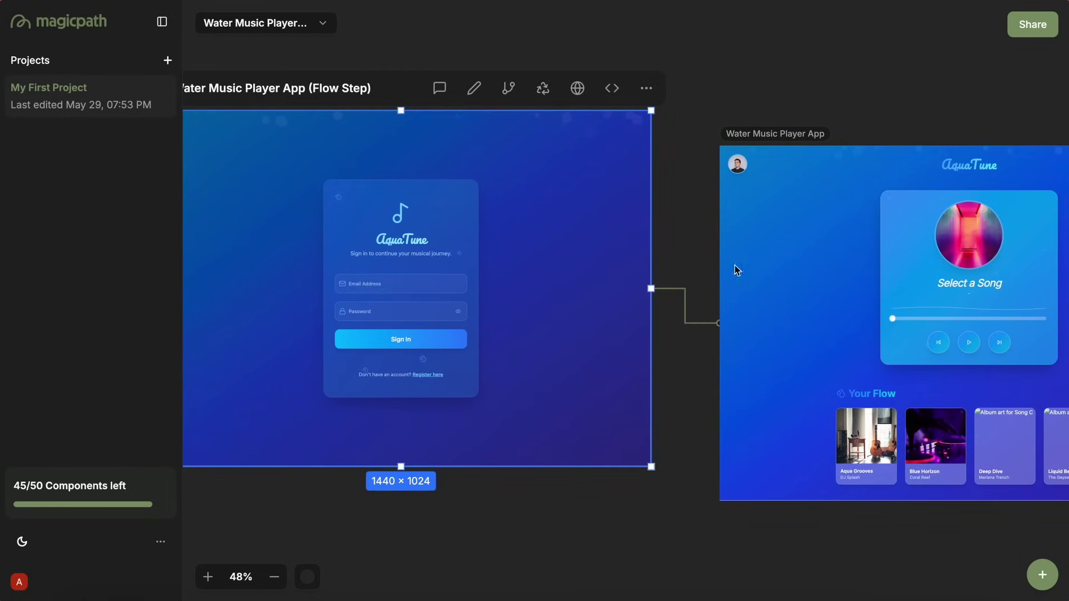
left_click(783, 257)
scroll(690, 494, "right", 2)
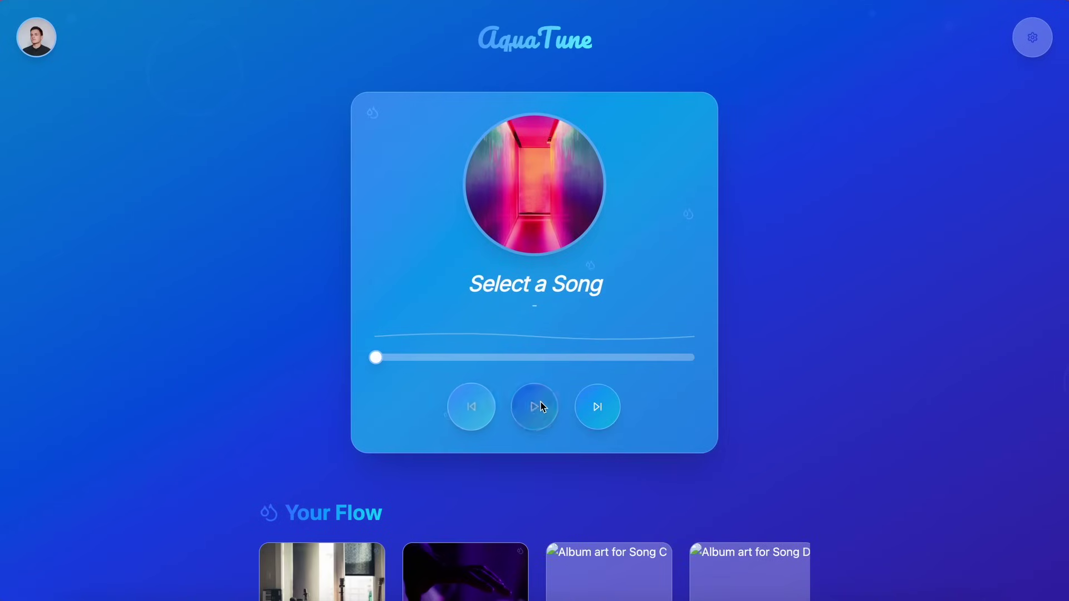
scroll(599, 407, "down", 5)
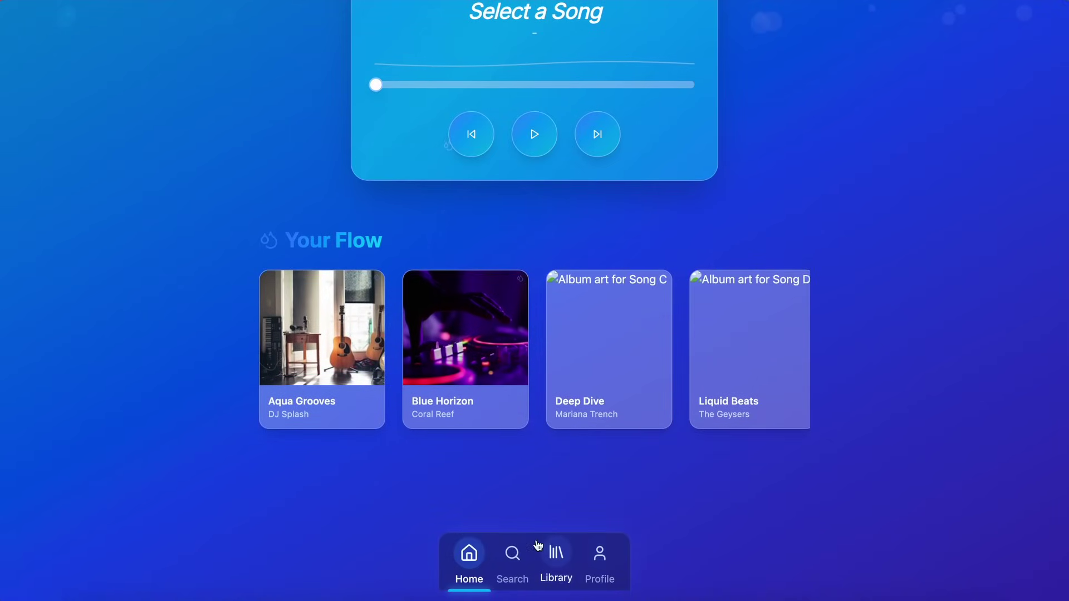
scroll(356, 482, "up", 5)
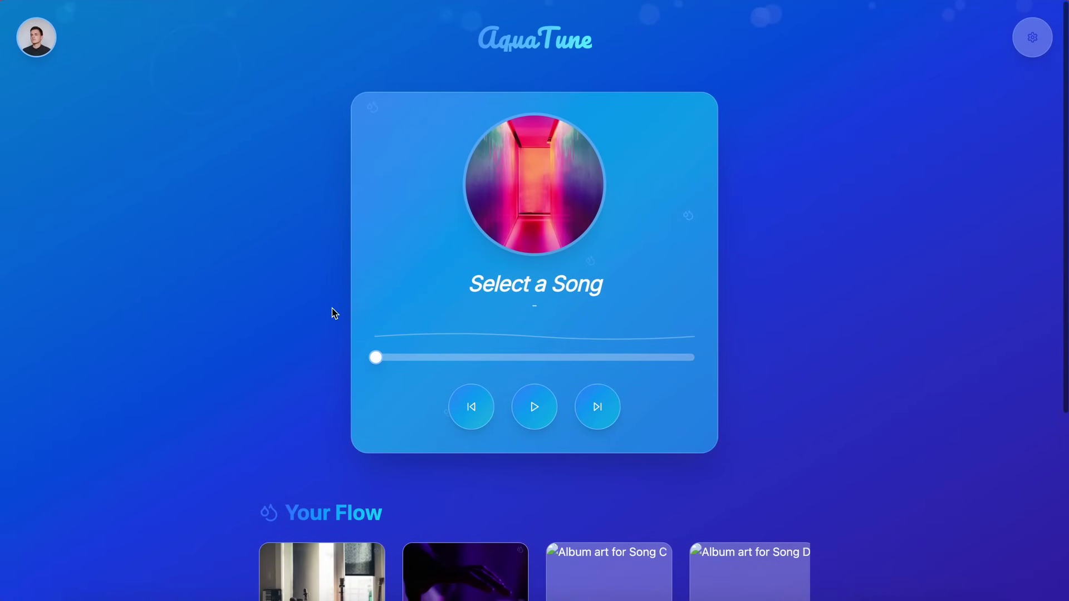
- Exit the full-screen preview and set the sign-in flow step to Mobile, 402 × 874
key("Escape")
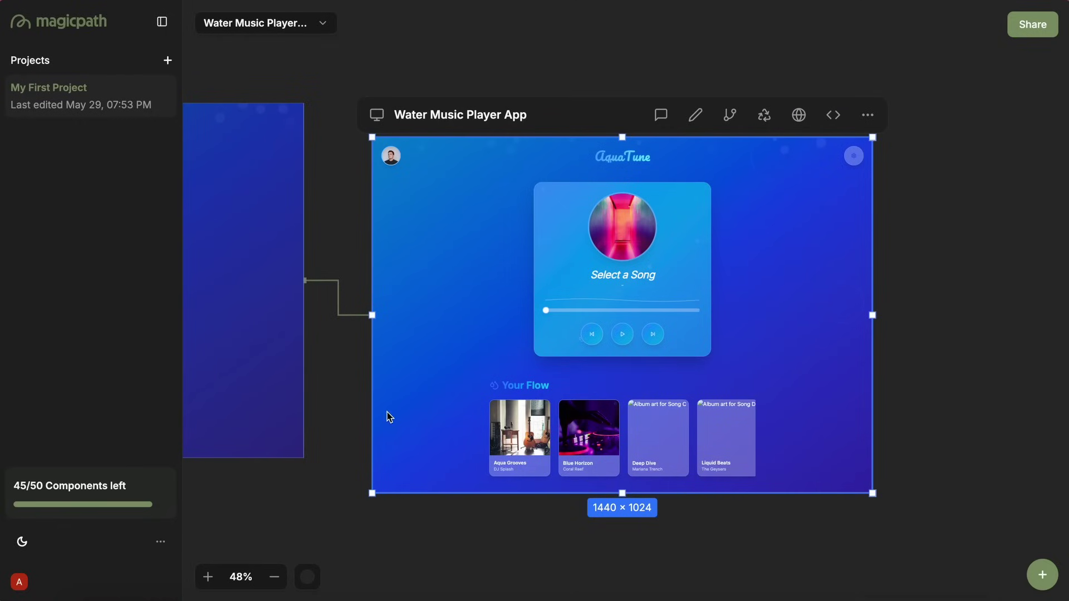
scroll(358, 477, "left", 10)
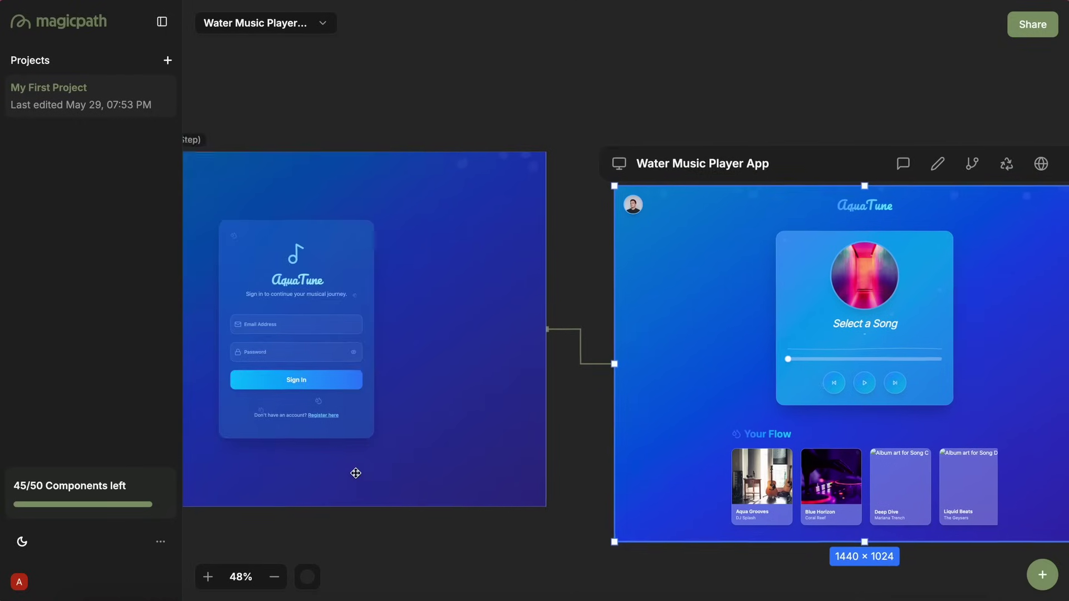
left_click(350, 423)
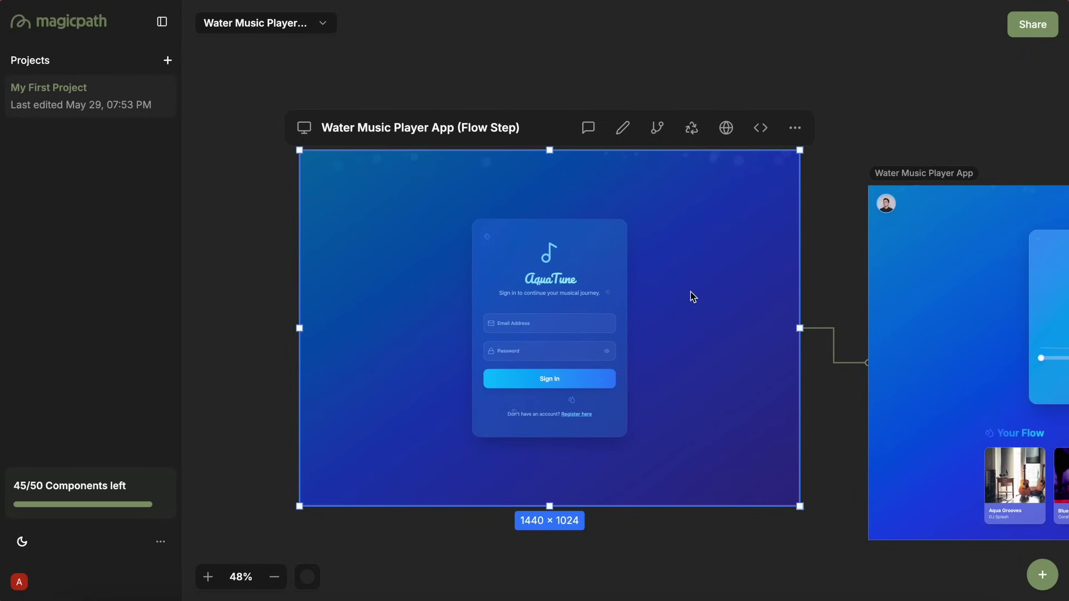
left_click(304, 129)
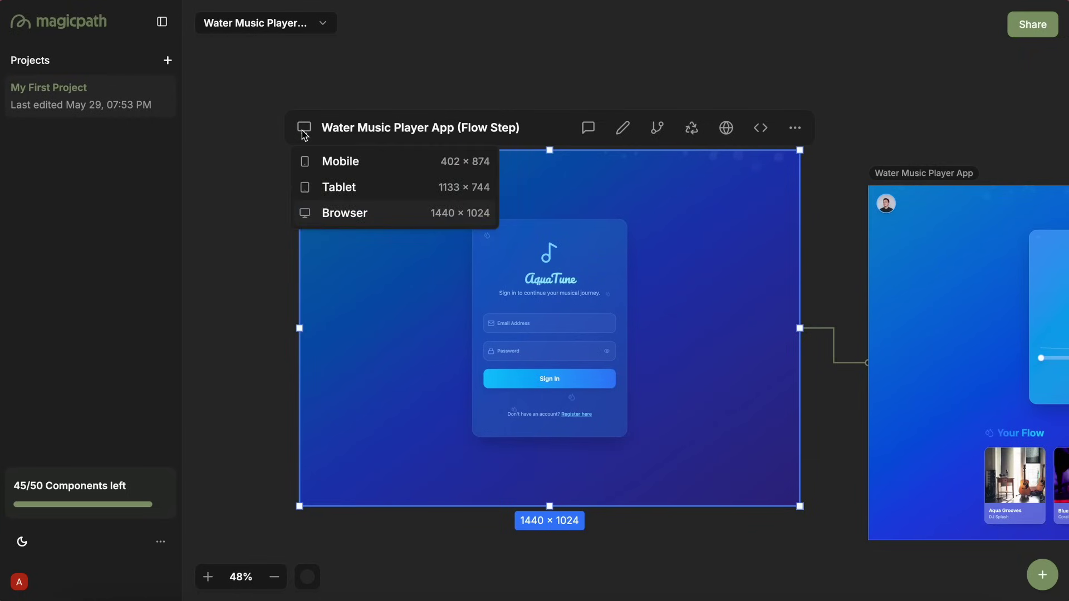
left_click(316, 158)
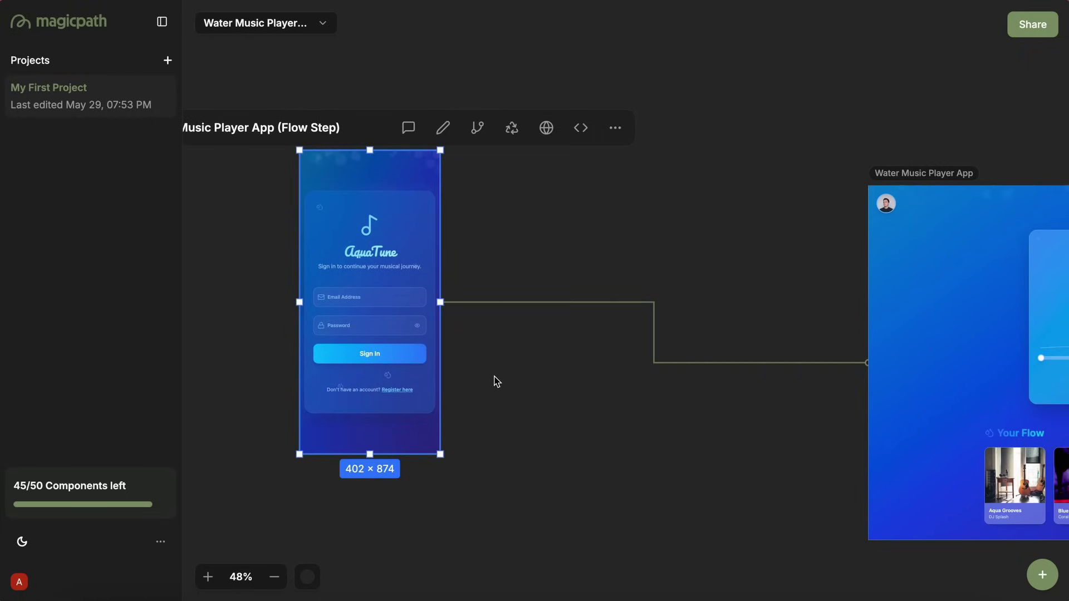
- Set the Water Music Player App to Mobile size and place it beside the sign-in page
scroll(496, 376, "right", 5)
left_click(726, 252)
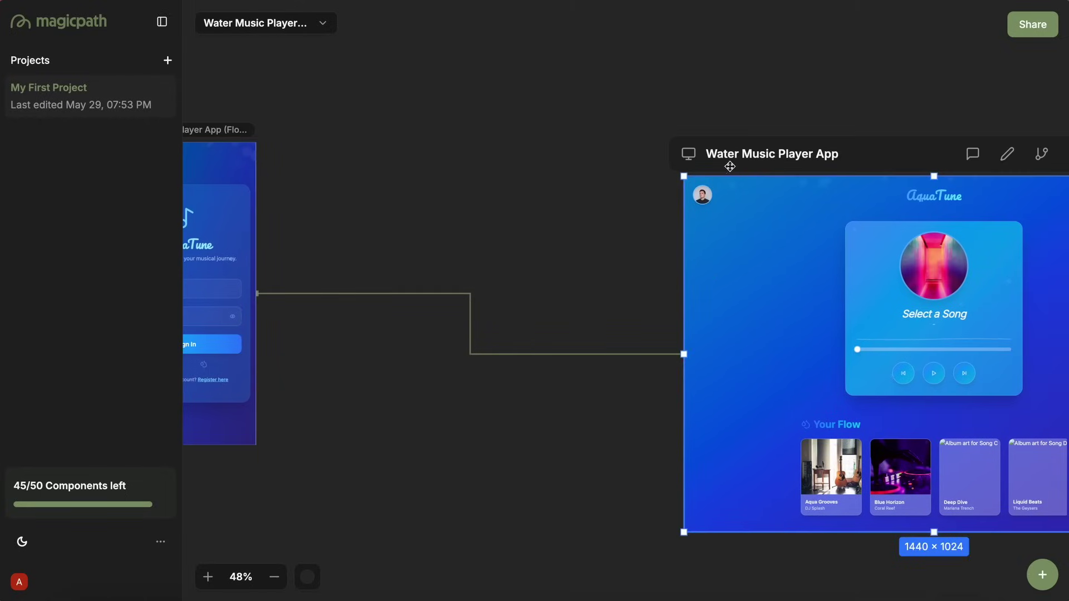
left_click(690, 153)
left_click(706, 186)
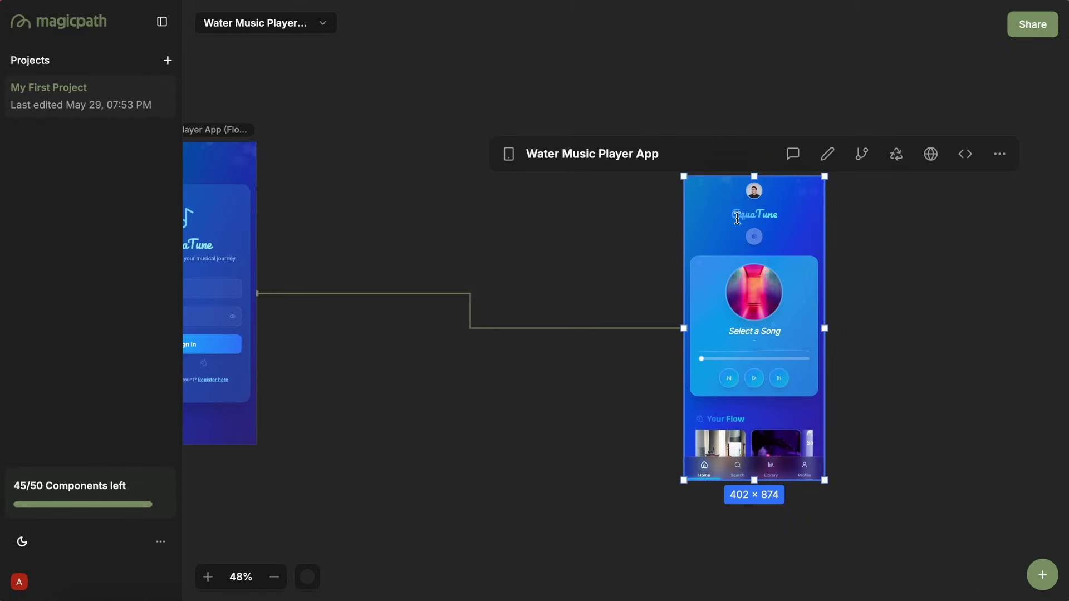
left_click_drag(710, 173, 396, 165)
scroll(547, 237, "left", 3)
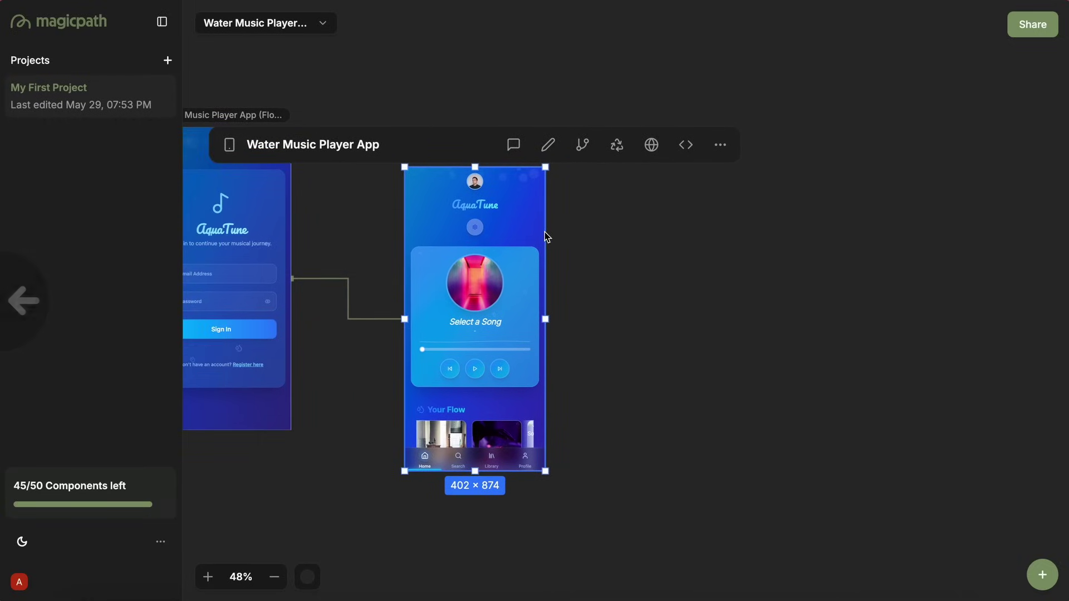
left_click(592, 234)
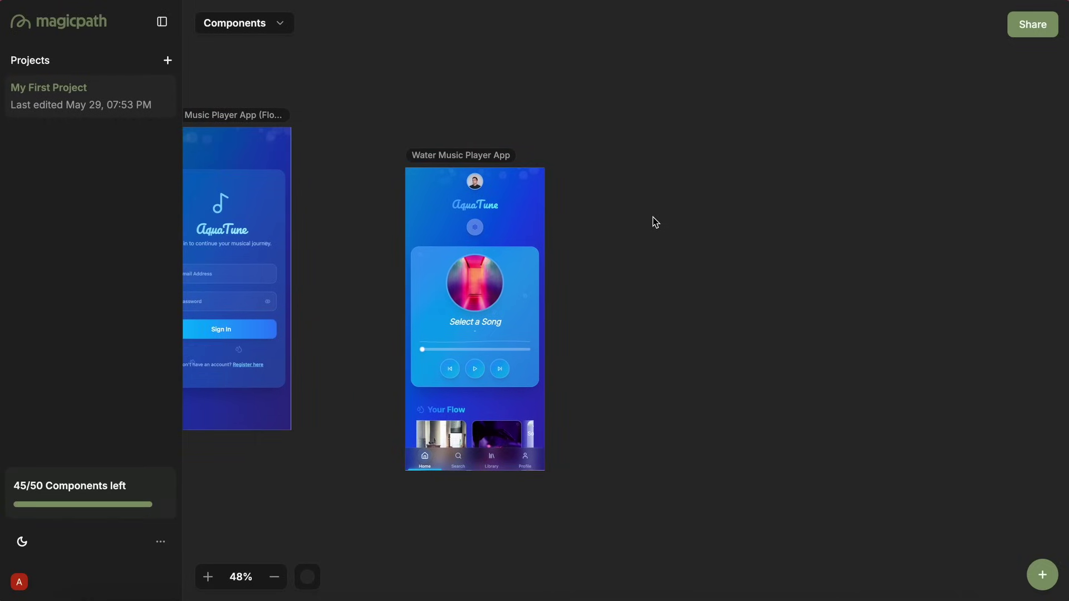
scroll(654, 223, "left", 15)
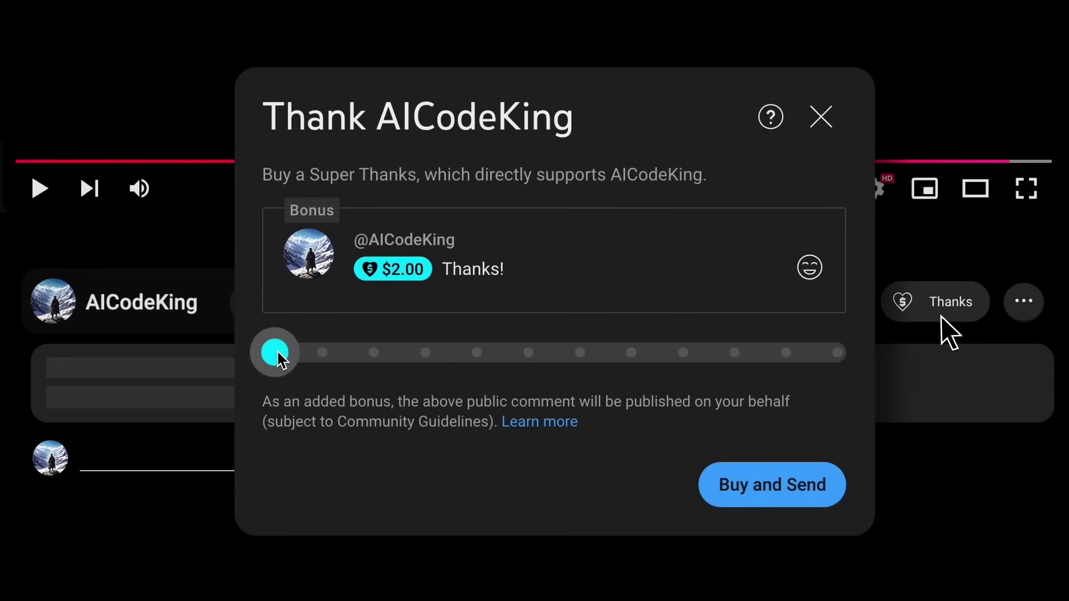
- Raise the Super Thanks amount to $5.00, then choose Join for the channel
left_click_drag(276, 355, 341, 360)
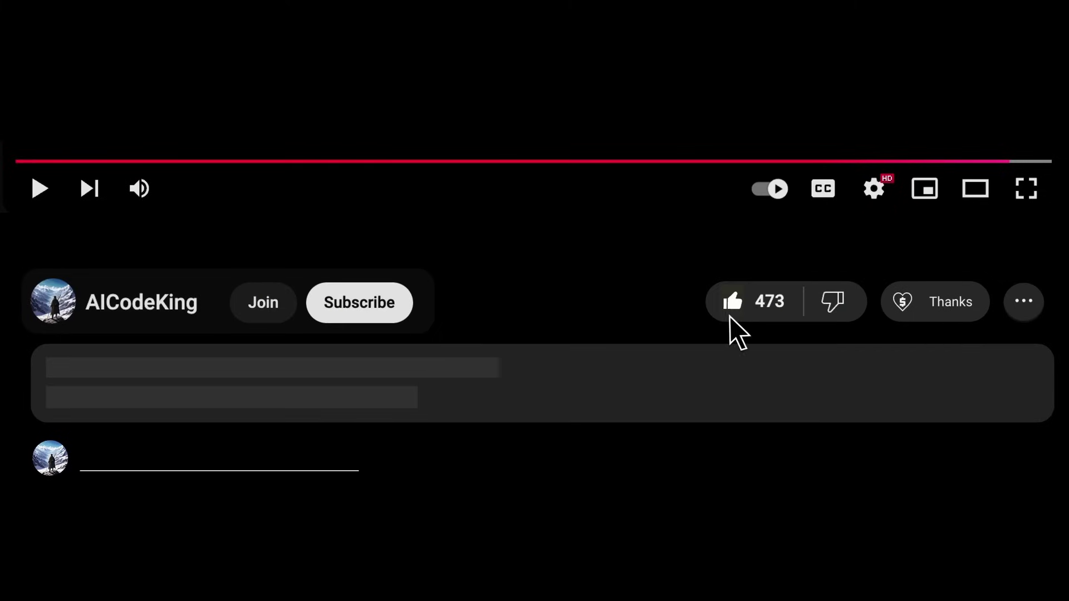
left_click(264, 304)
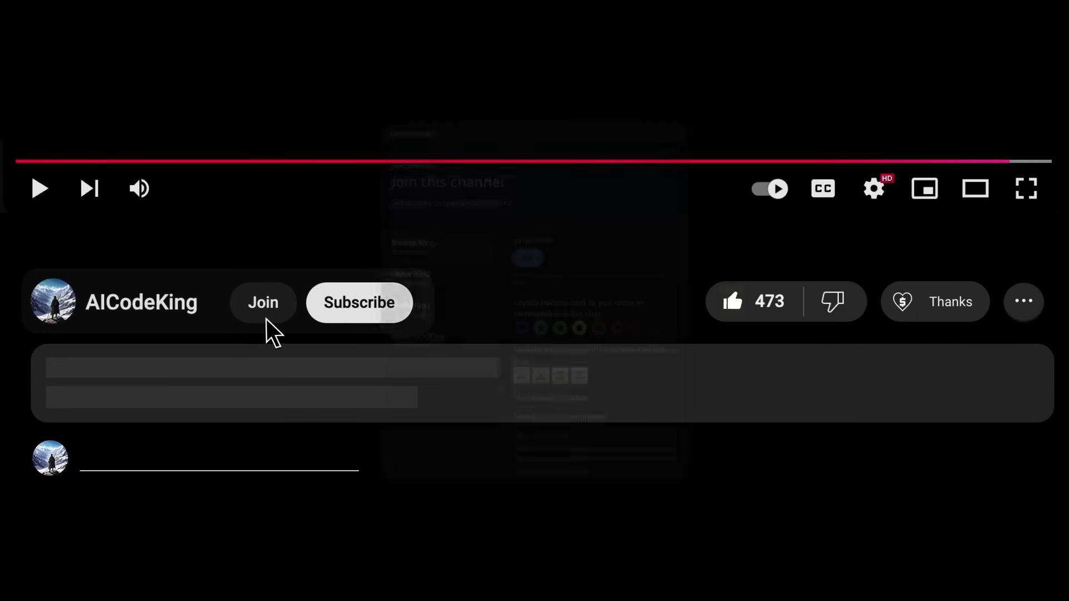